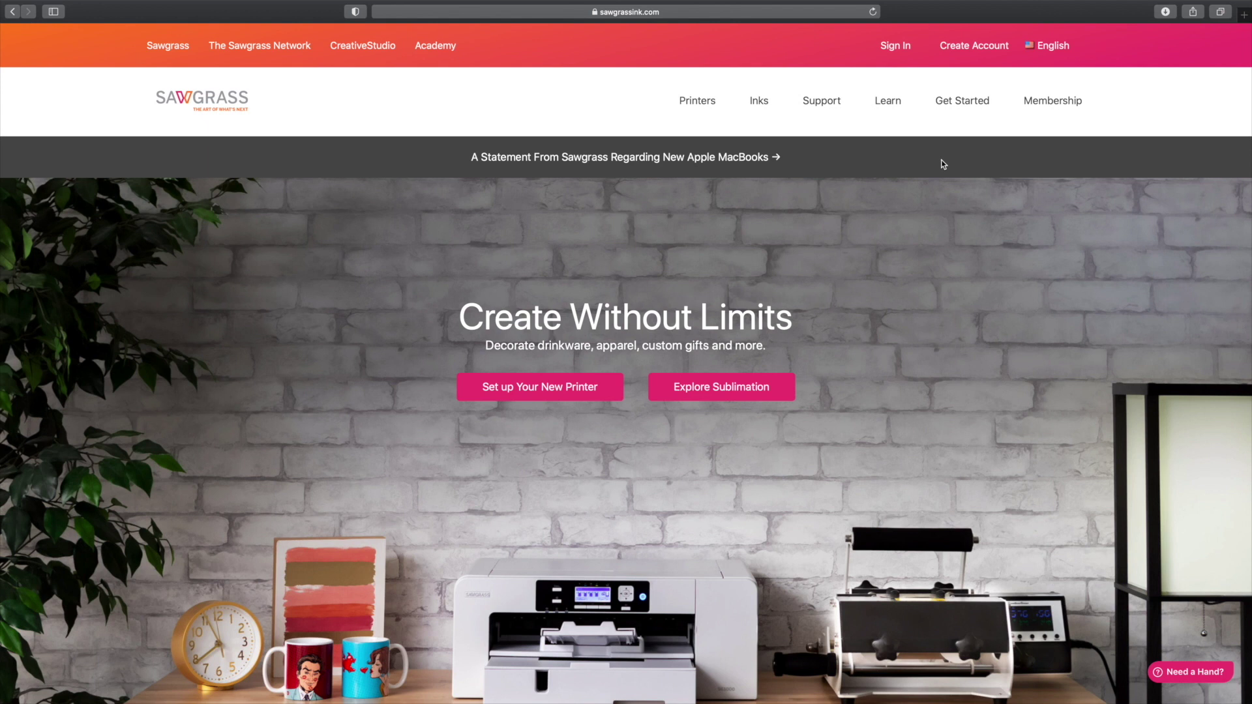
# Step: Open the Print Manager page from the Get Started menu on the Sawgrass site
pyautogui.moveTo(958, 105)
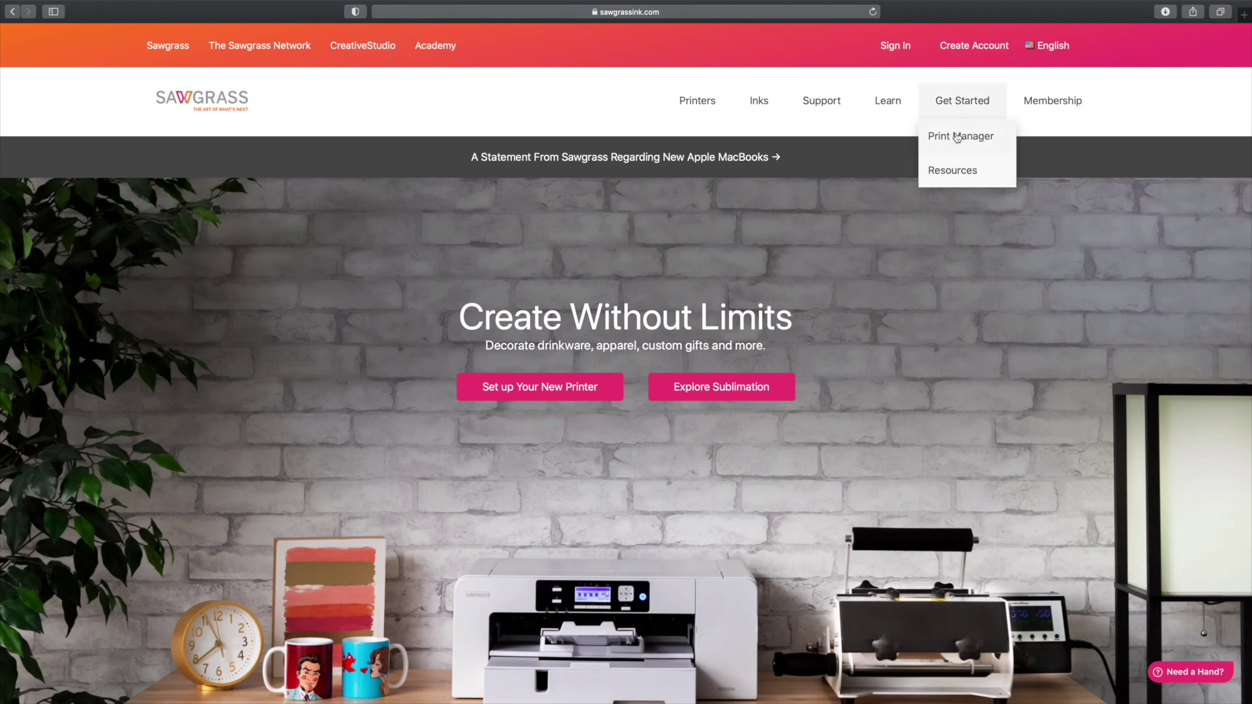
pyautogui.click(956, 137)
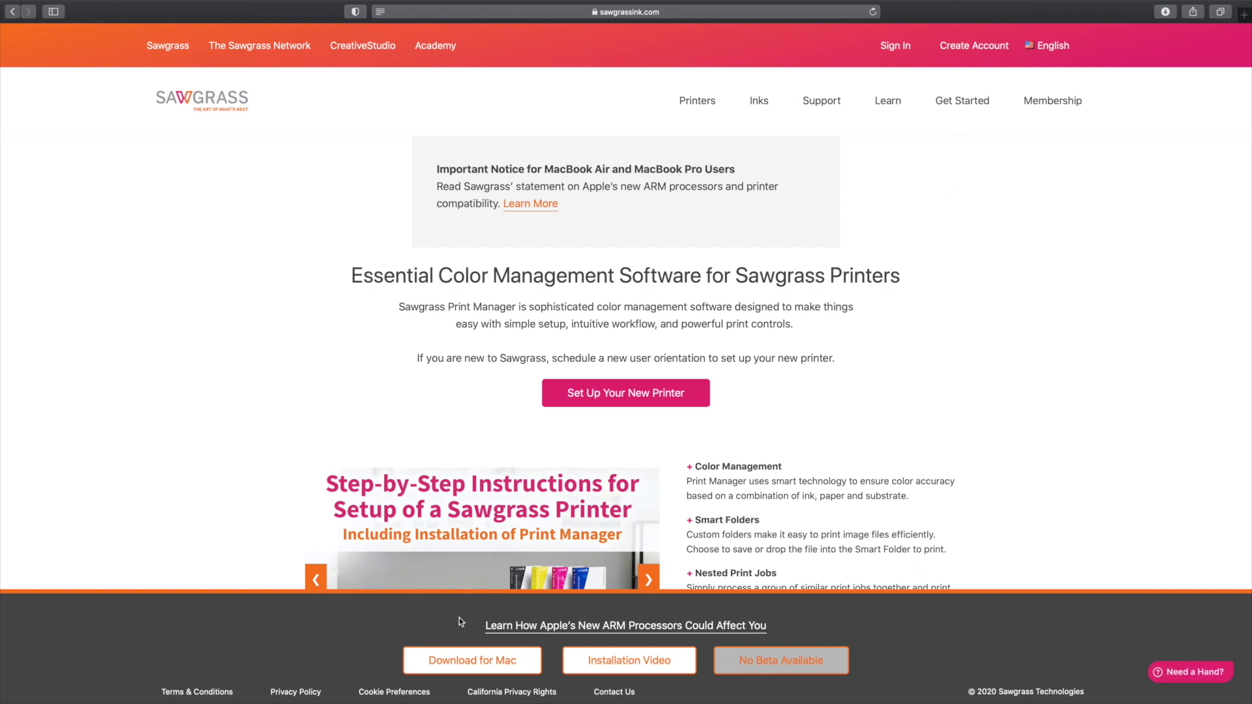
# Step: Download SPM_MacOS_v9.0.4.3439_online.pkg, dismiss the blocked-open warnings, and leave Safari full screen
pyautogui.click(498, 662)
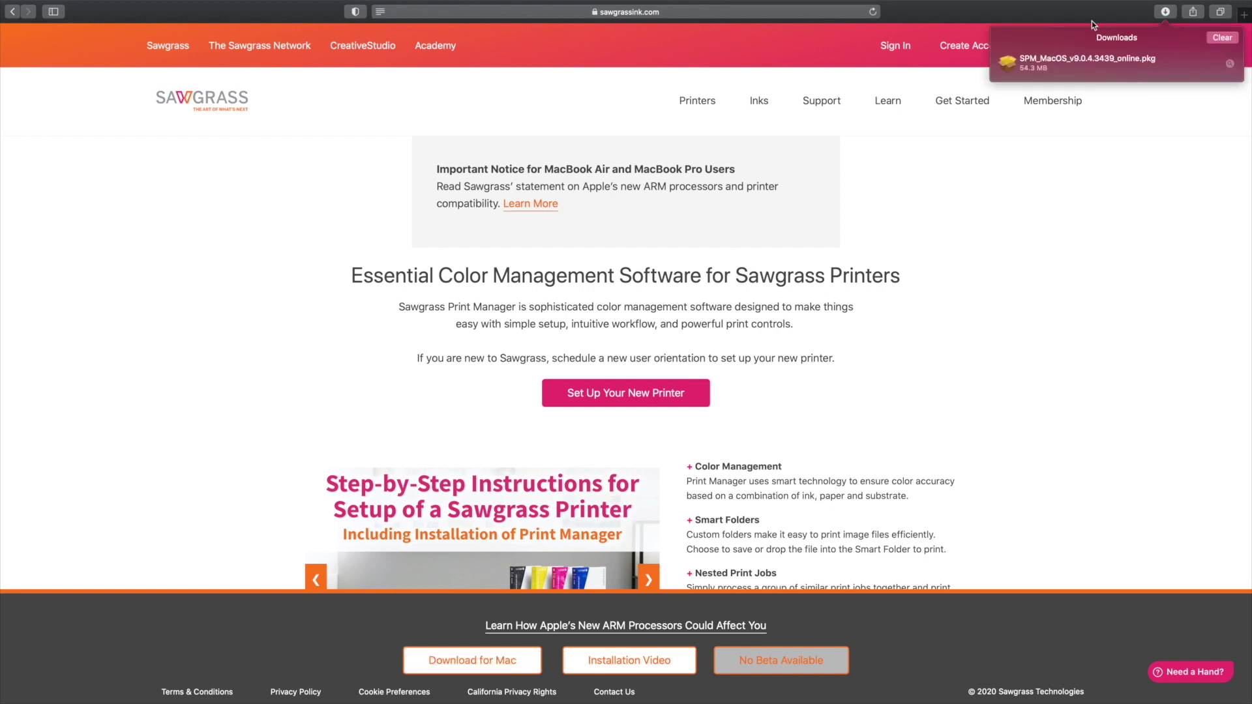
pyautogui.click(1051, 65)
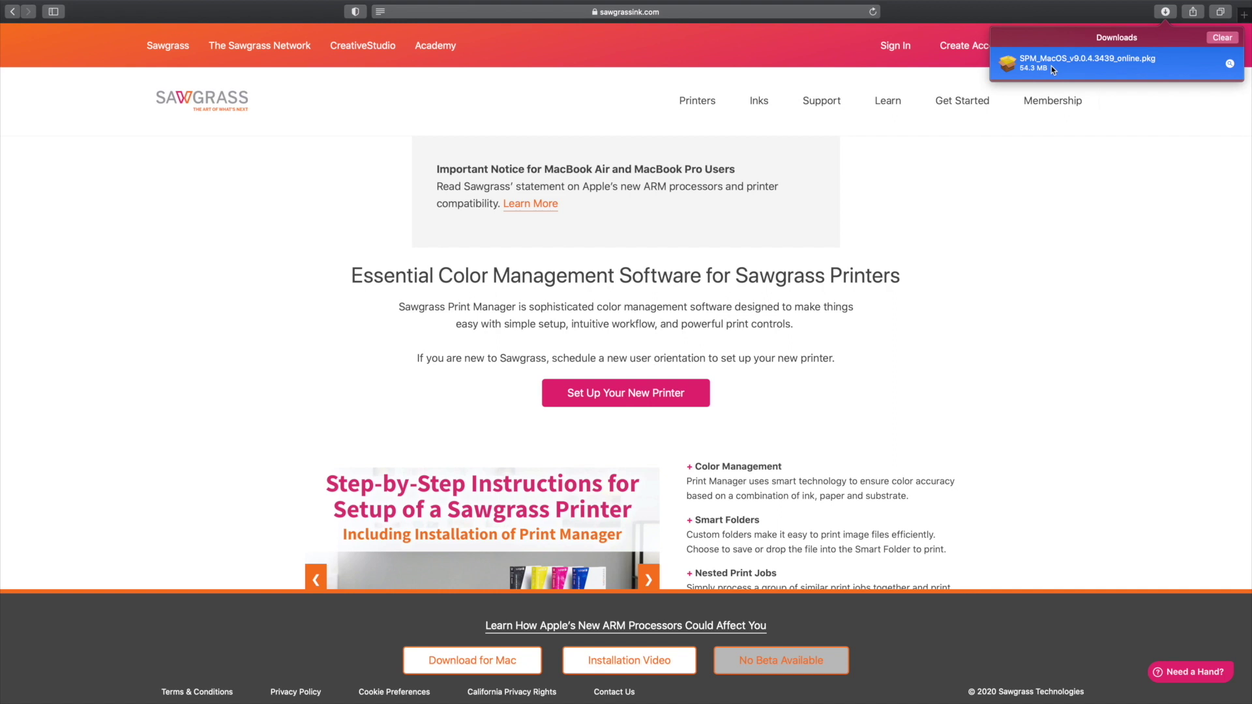
pyautogui.doubleClick(1051, 65)
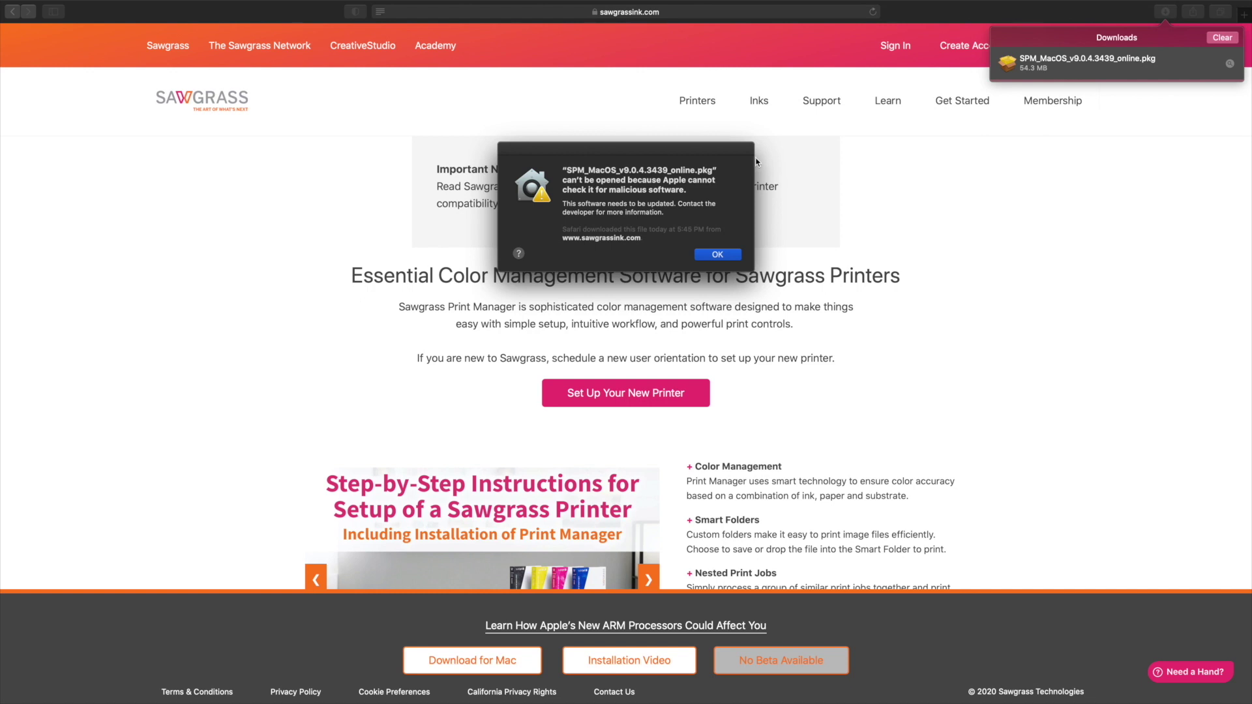
pyautogui.click(729, 255)
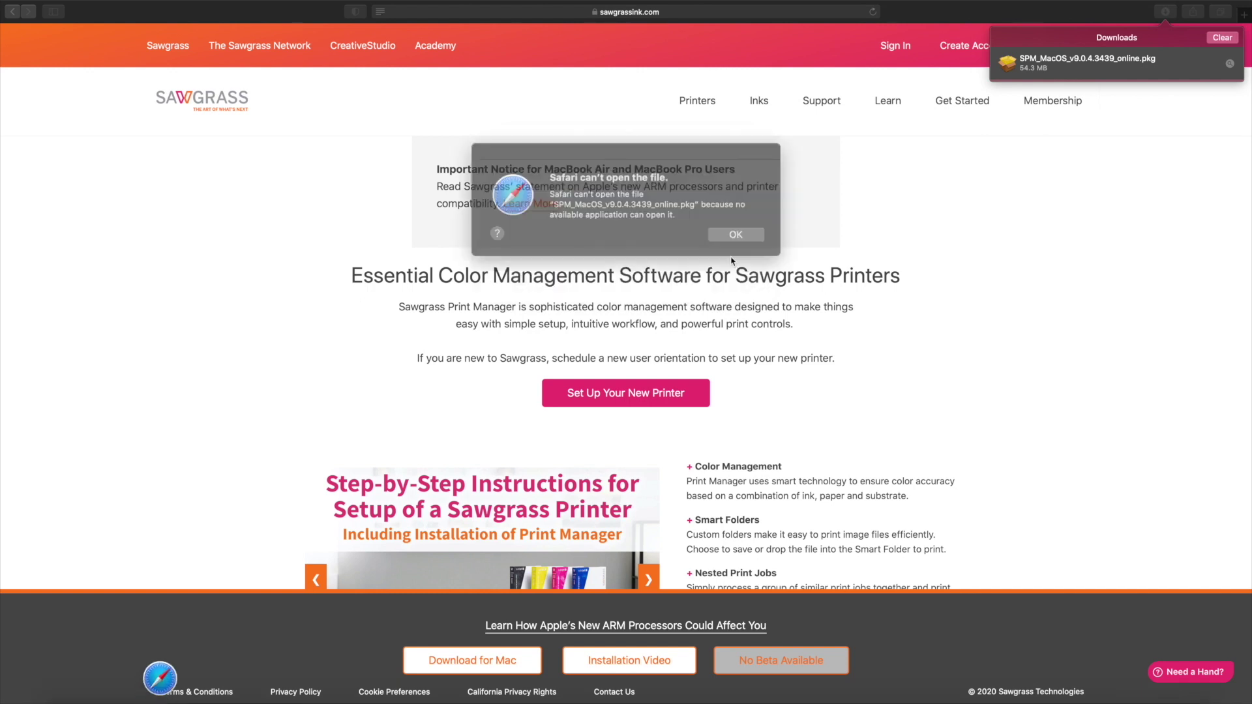
pyautogui.click(717, 230)
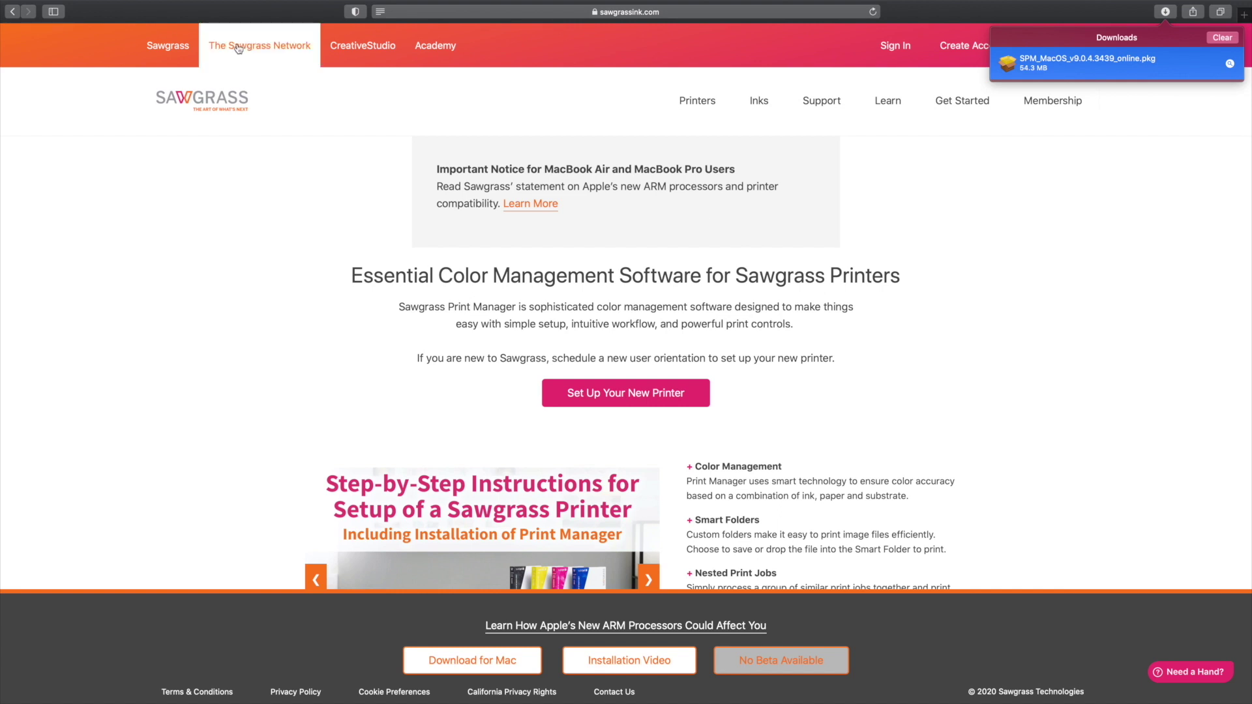
pyautogui.moveTo(47, 3)
pyautogui.click(40, 30)
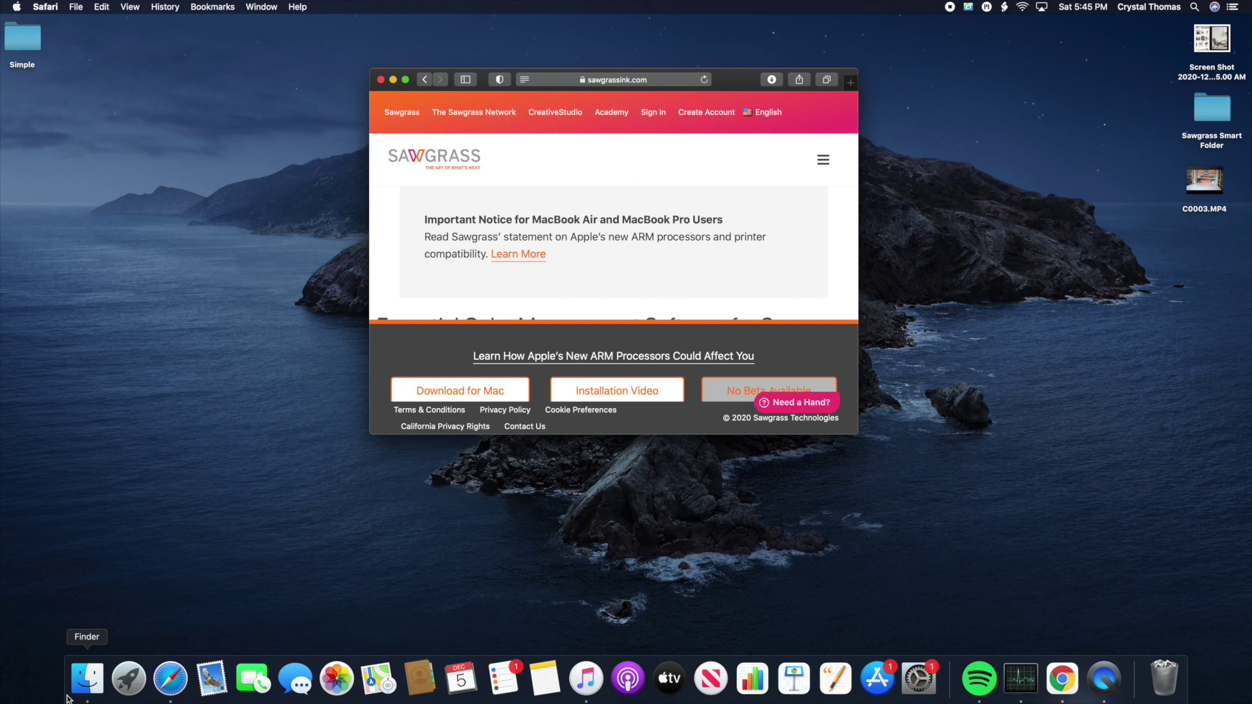
# Step: Open the SPM installer package from Finder's Downloads folder using its right-click Open command
pyautogui.click(87, 680)
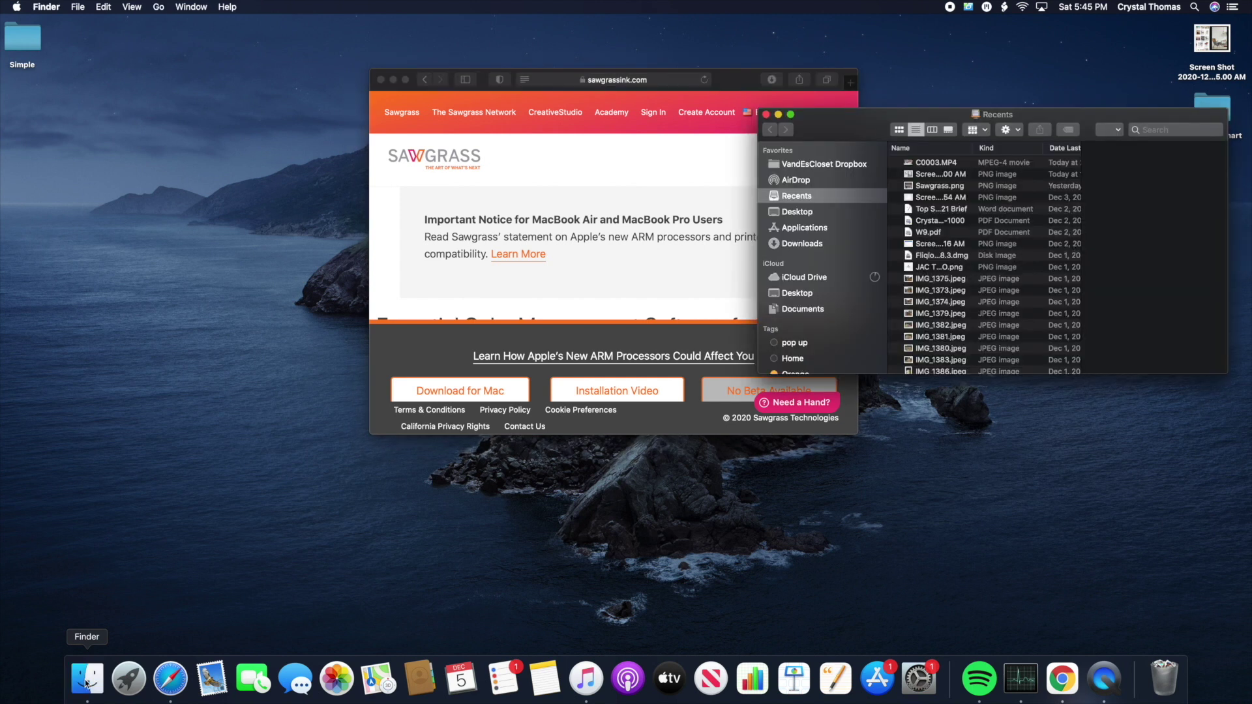
pyautogui.click(798, 245)
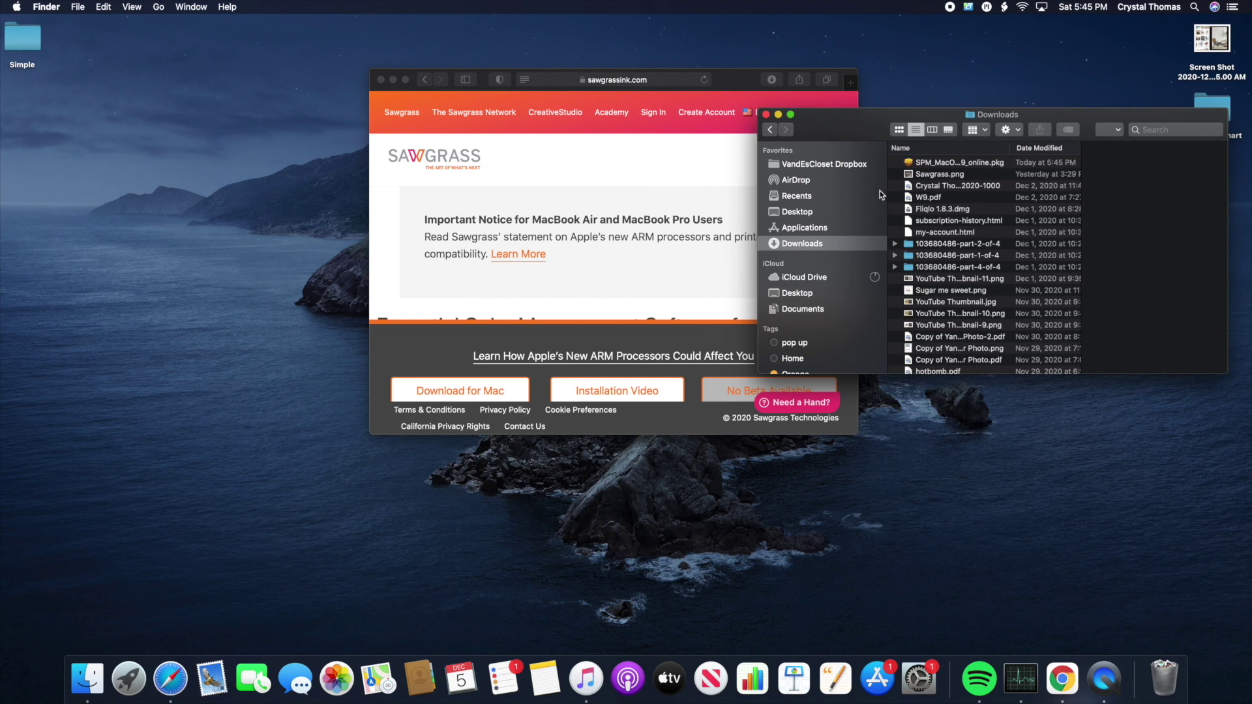
pyautogui.rightClick(926, 162)
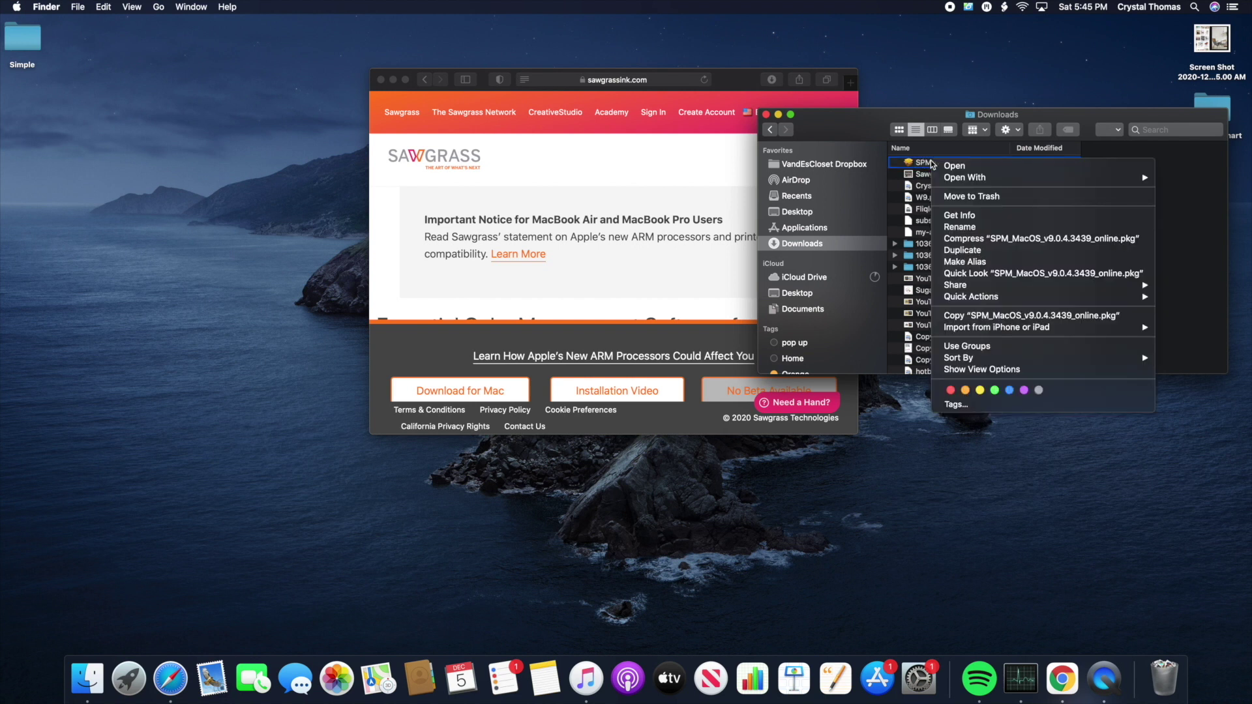
pyautogui.click(969, 165)
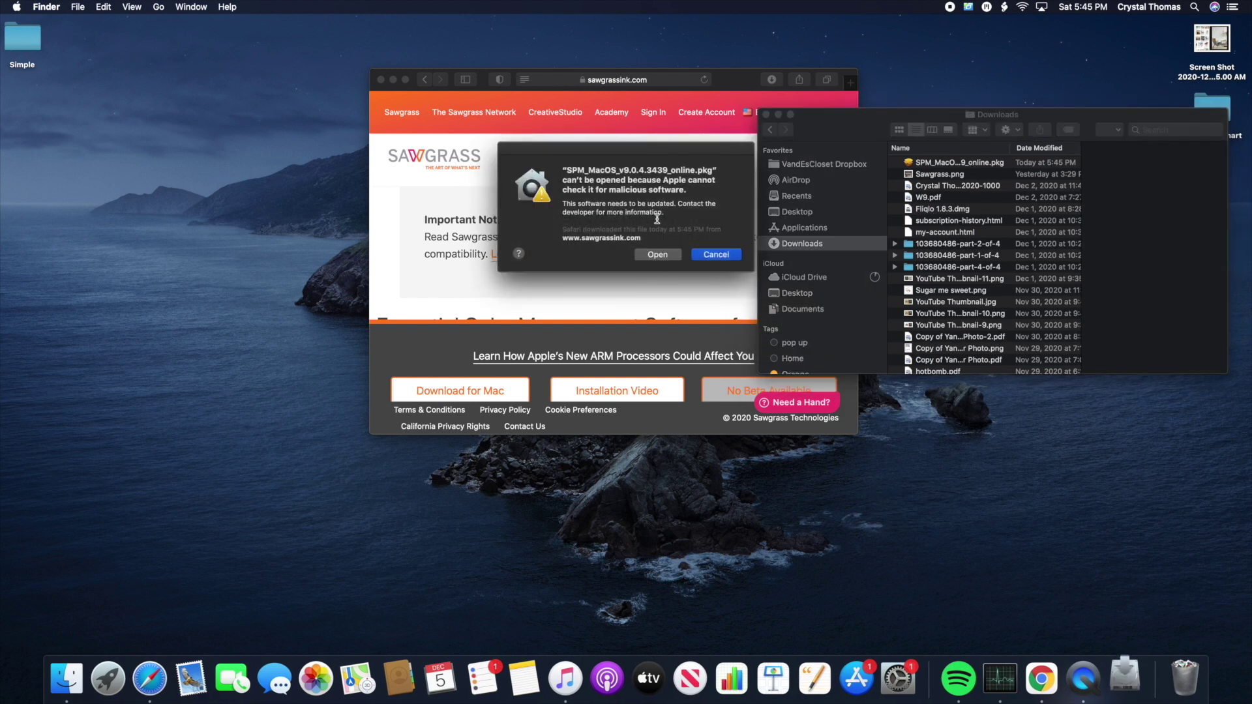
# Step: Run the standard install with the admin password, then close Installer and trash the package
pyautogui.click(659, 257)
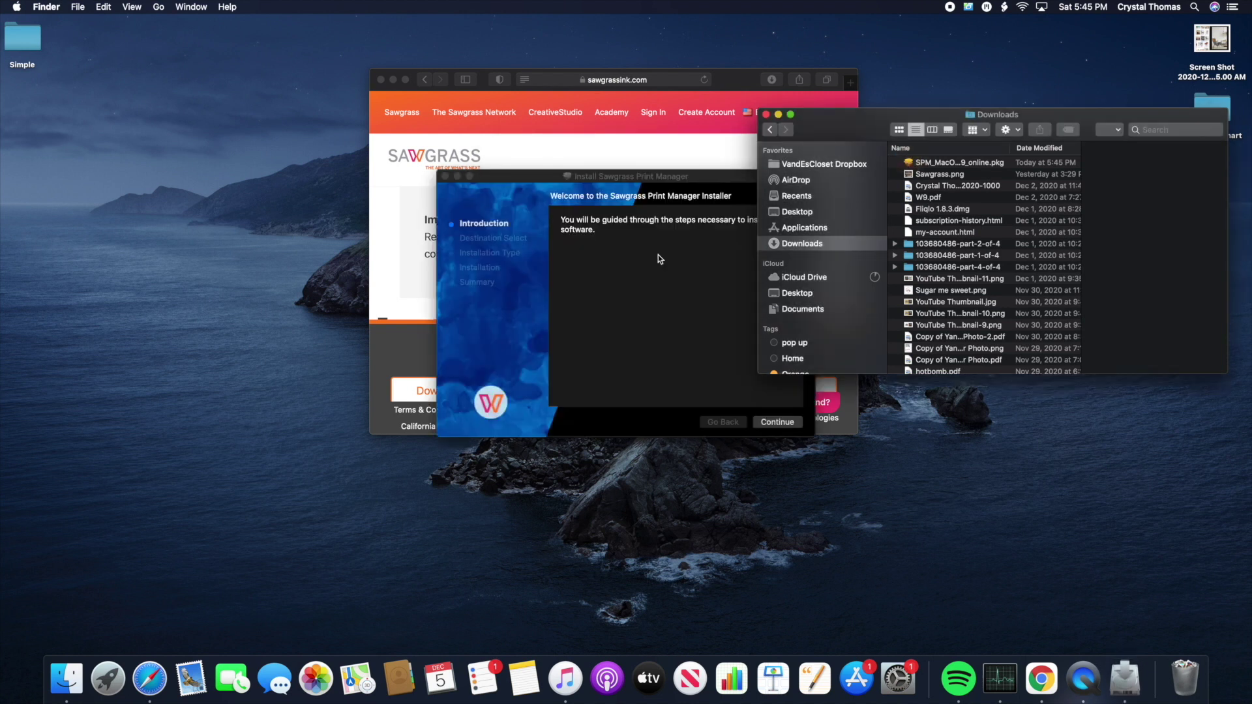
pyautogui.click(775, 424)
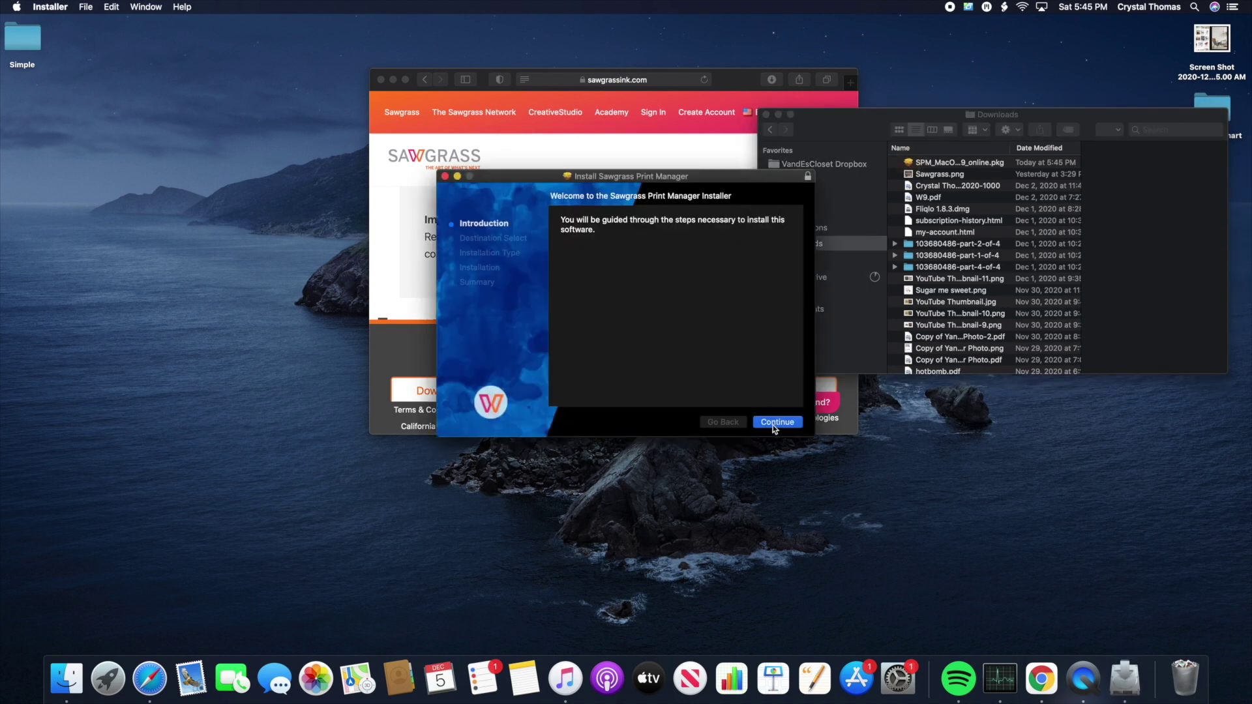
pyautogui.click(782, 424)
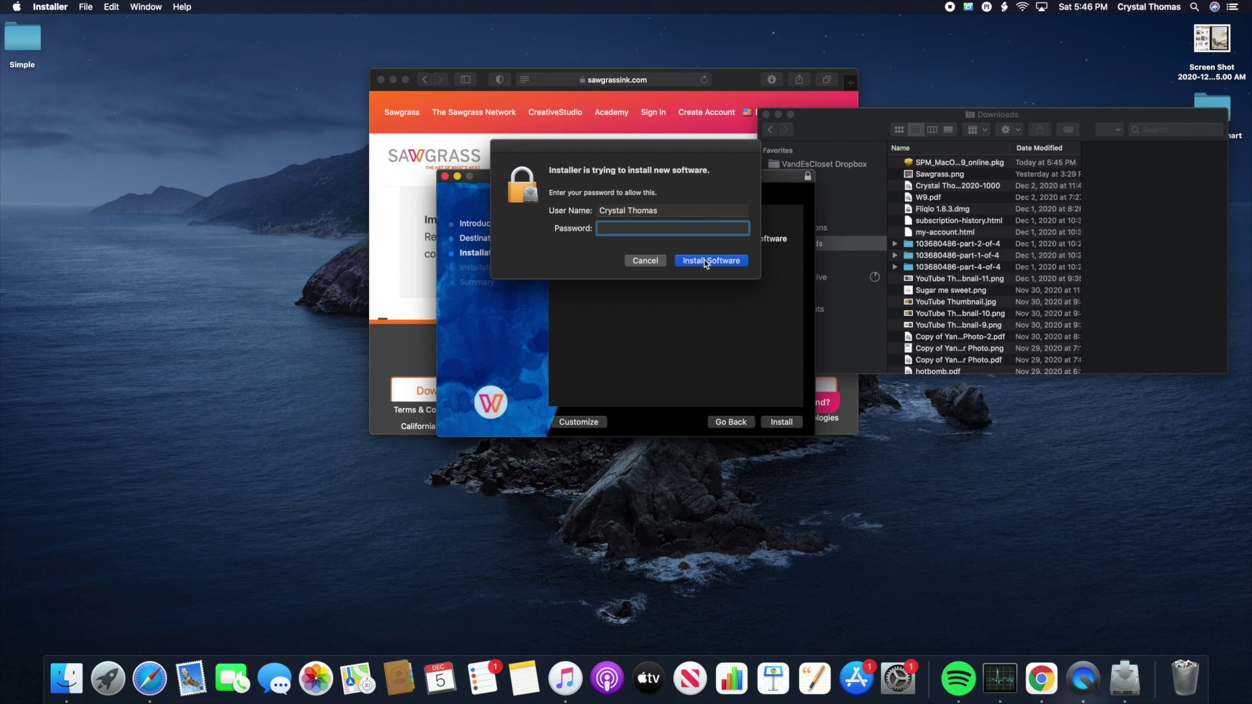
pyautogui.write('********')
pyautogui.click(727, 264)
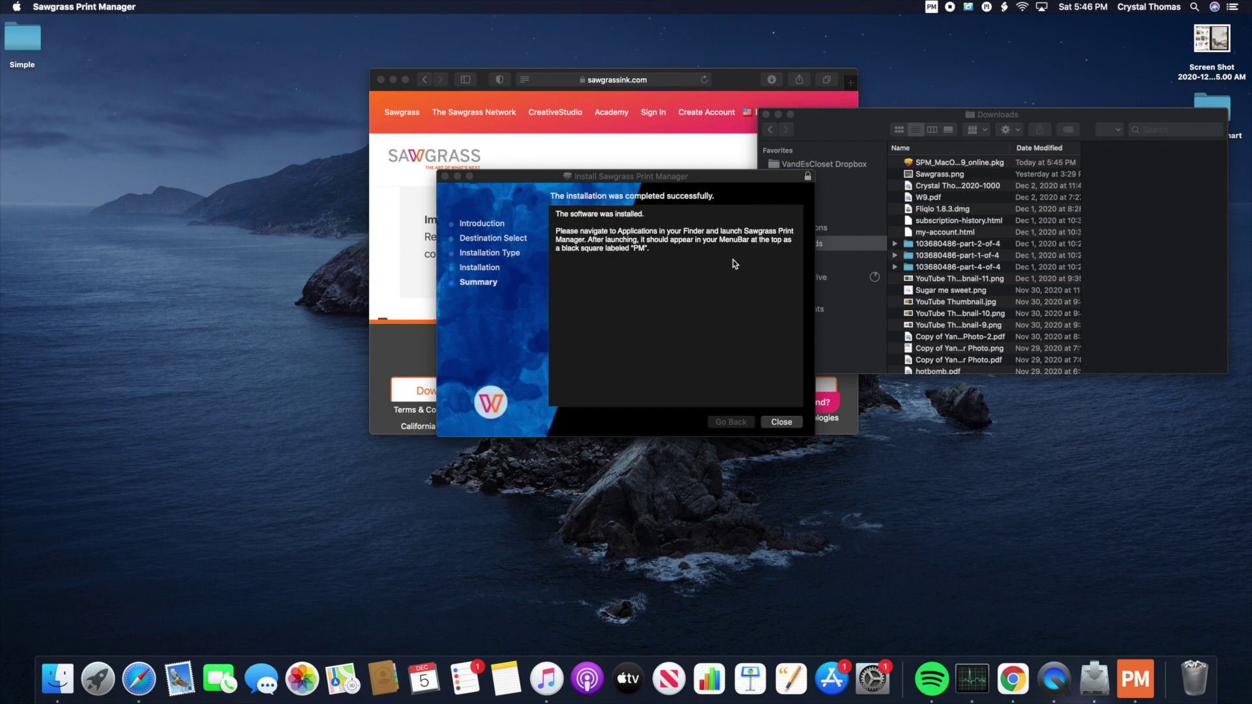
pyautogui.click(785, 423)
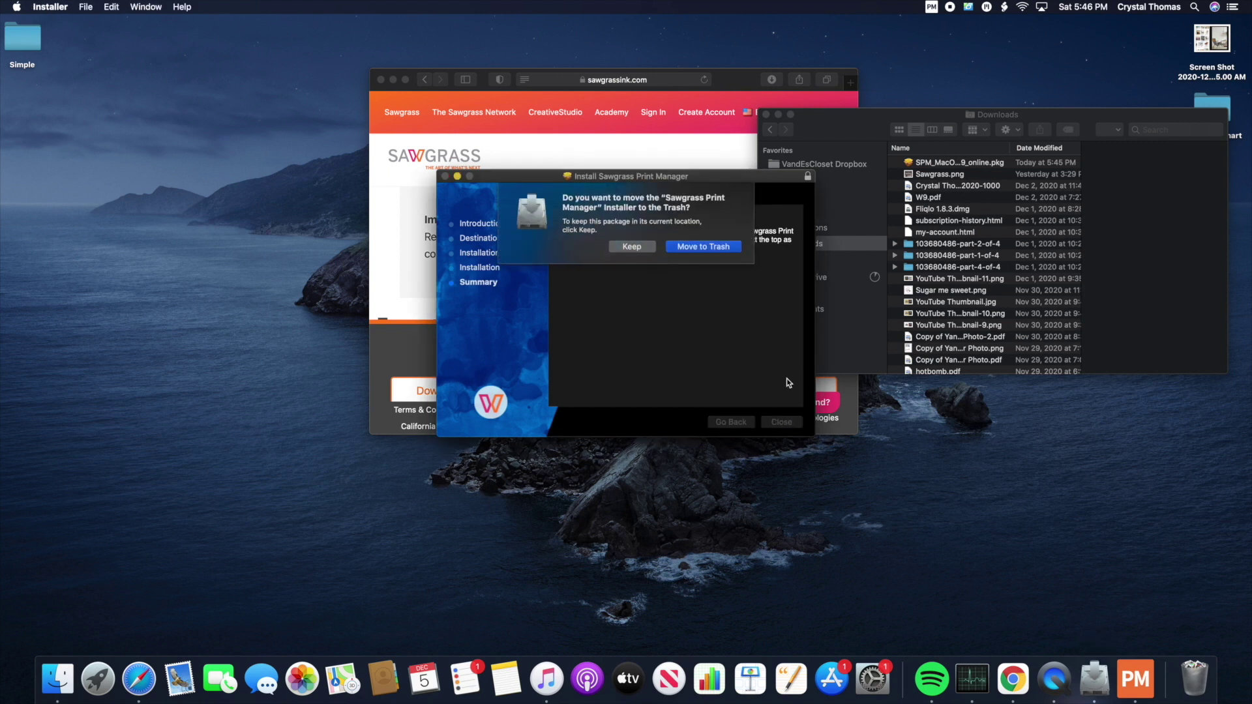
pyautogui.click(707, 248)
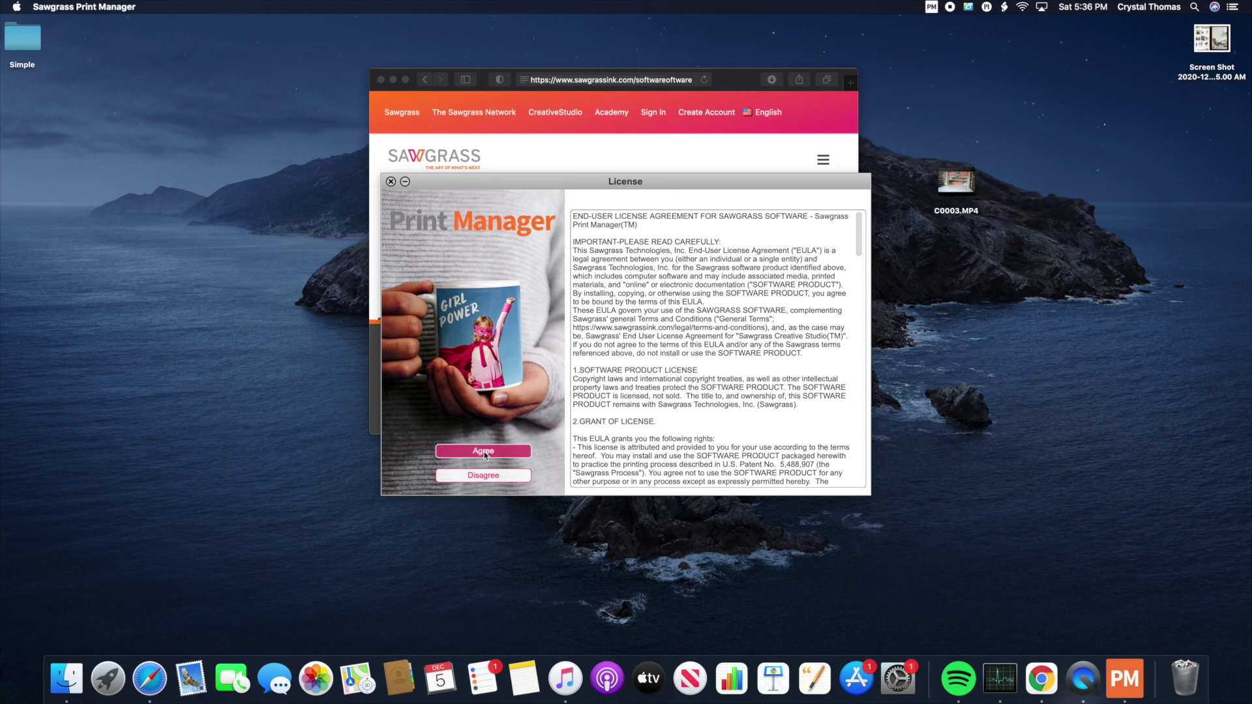
# Step: Agree to the licence and sign in with the account e-mail and password
pyautogui.click(483, 451)
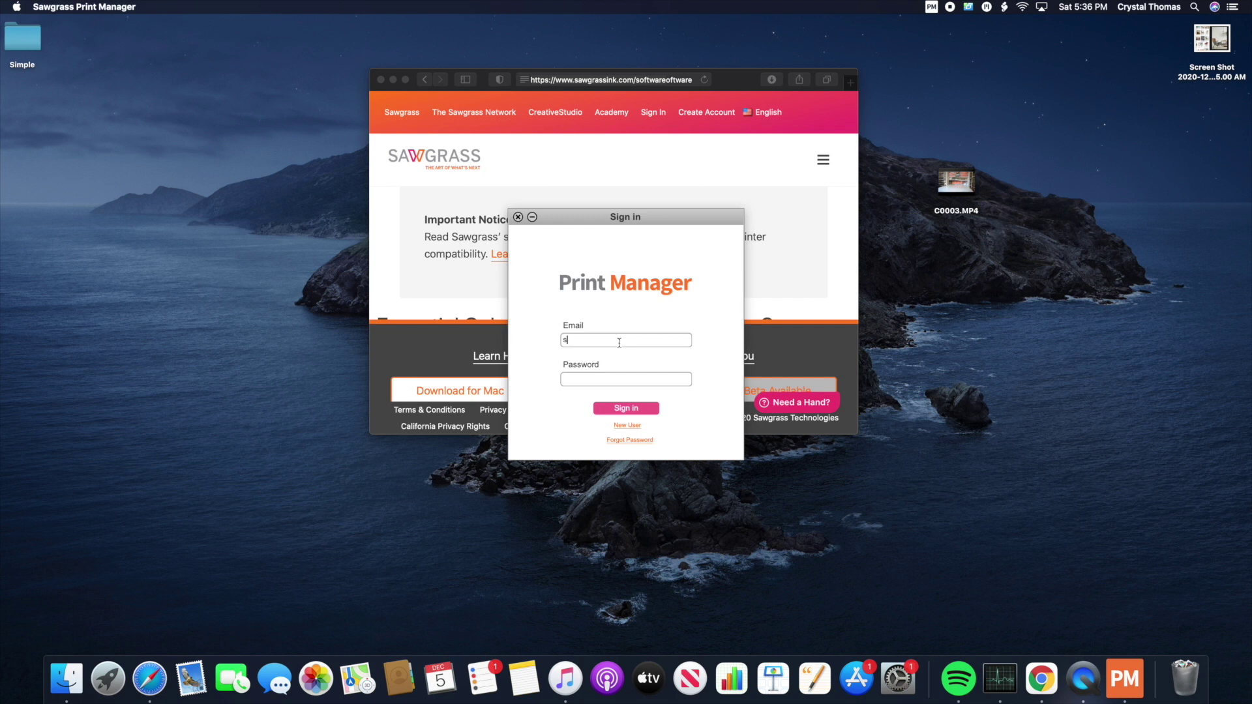
pyautogui.click(613, 380)
pyautogui.write('••••••••')
pyautogui.click(637, 412)
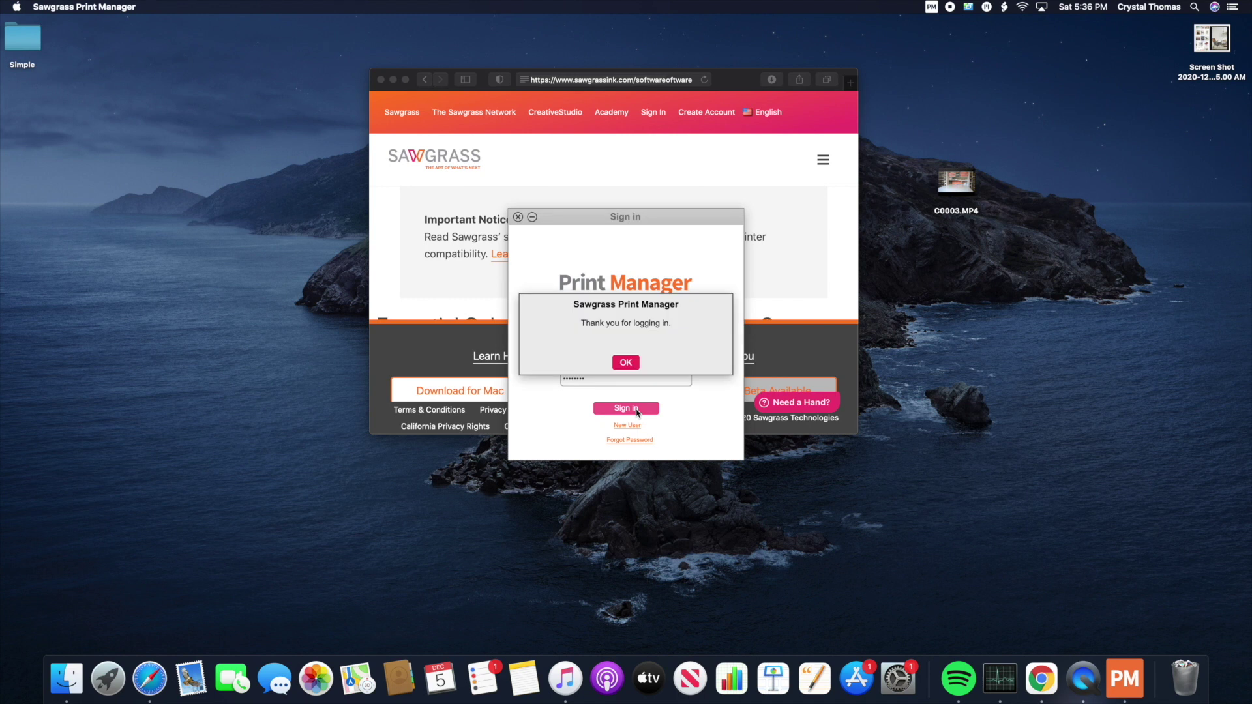
pyautogui.click(625, 362)
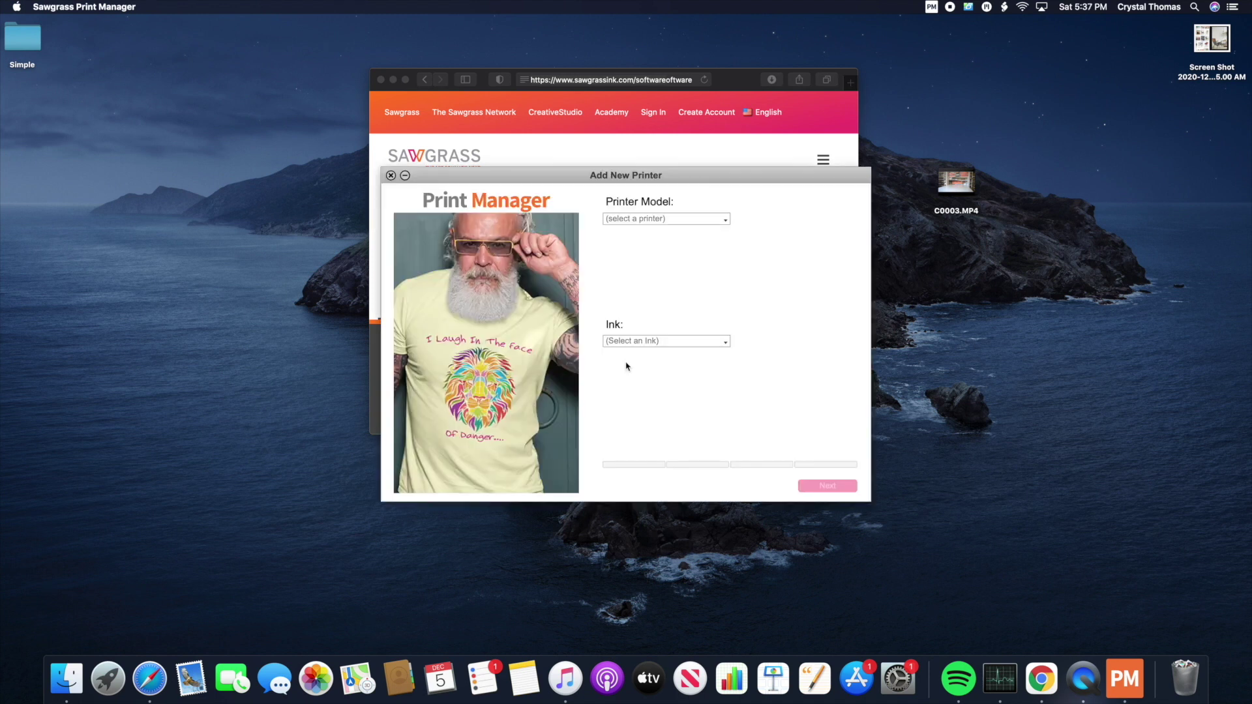
# Step: Select printer model Sawgrass SG1000 and ink SubliJet-UHD, then proceed to the next step
pyautogui.click(685, 223)
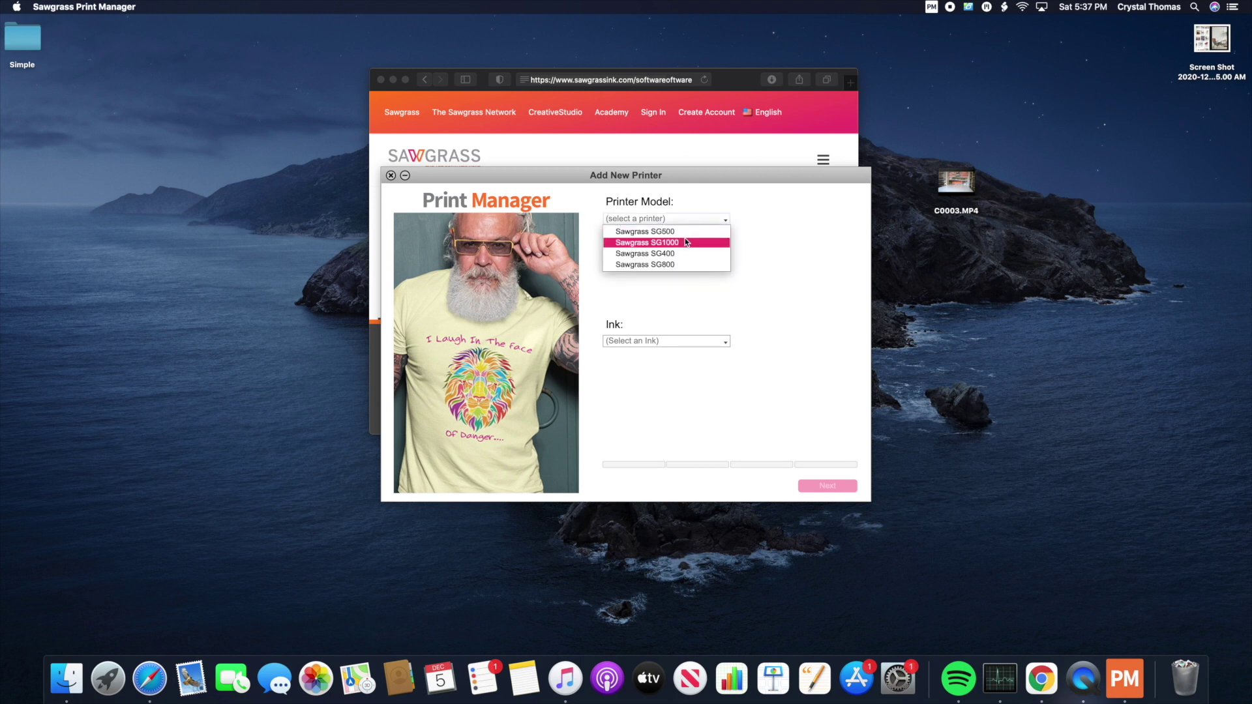
pyautogui.click(685, 242)
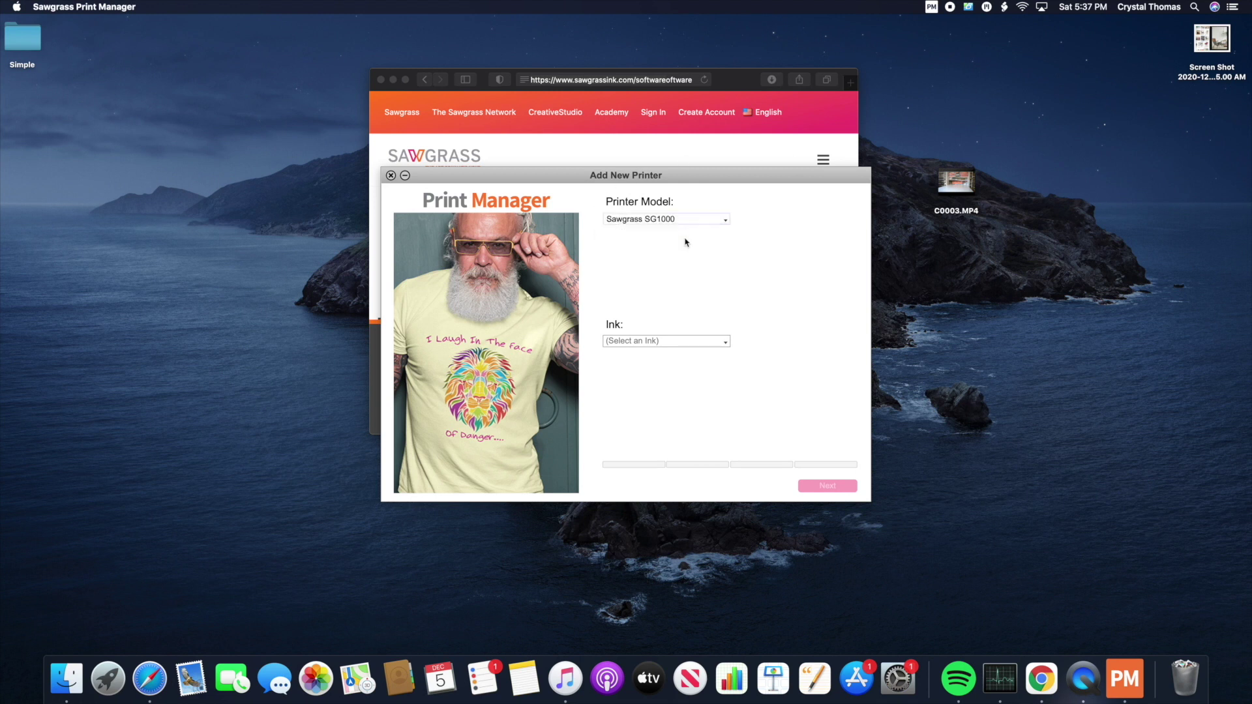
pyautogui.click(720, 345)
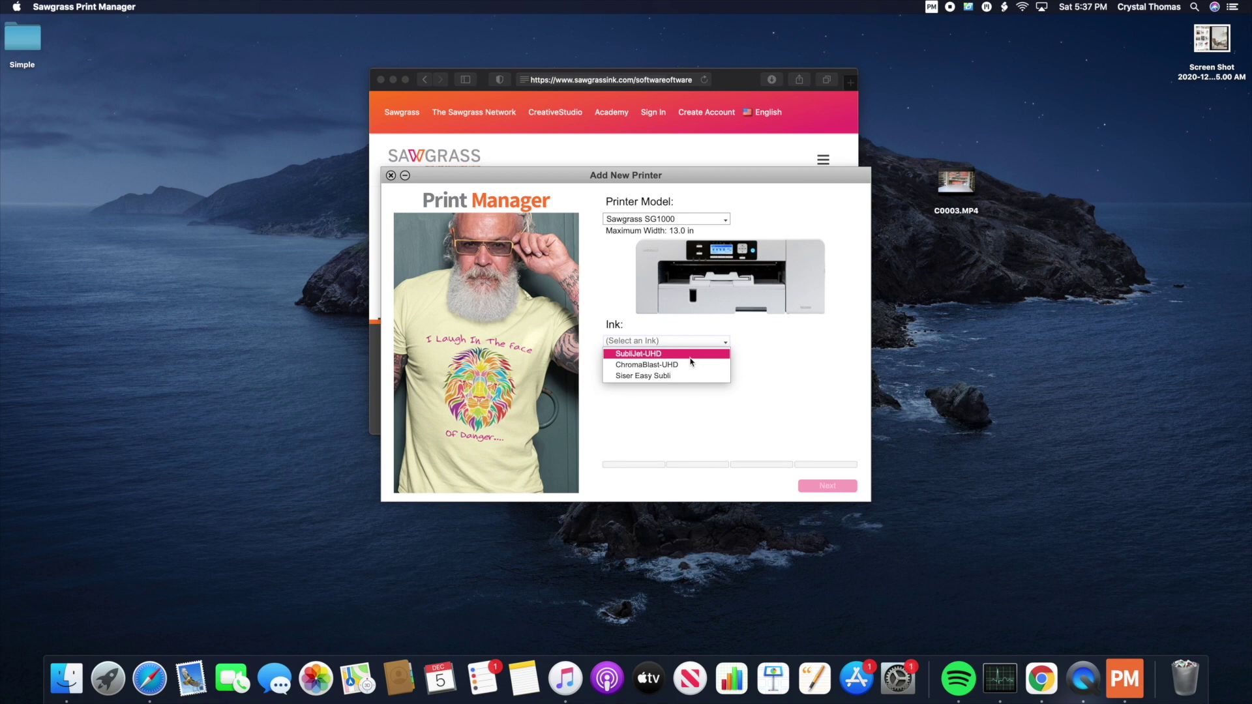
pyautogui.click(634, 355)
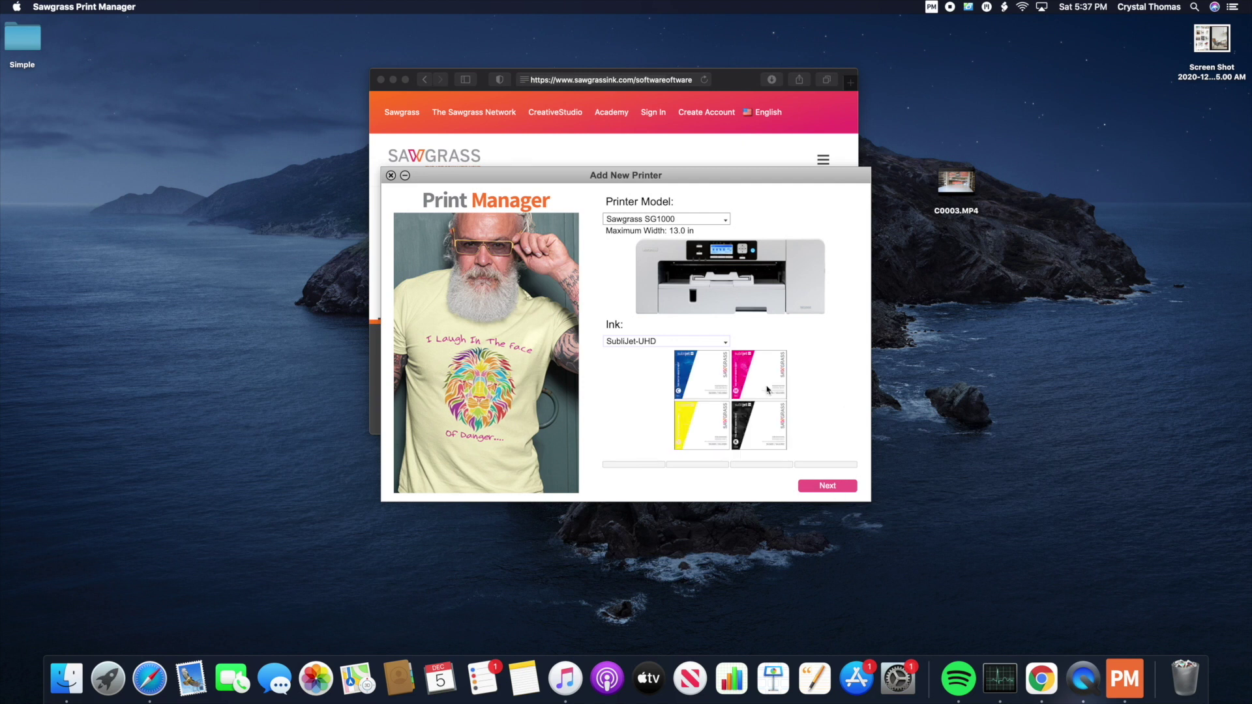
pyautogui.click(828, 486)
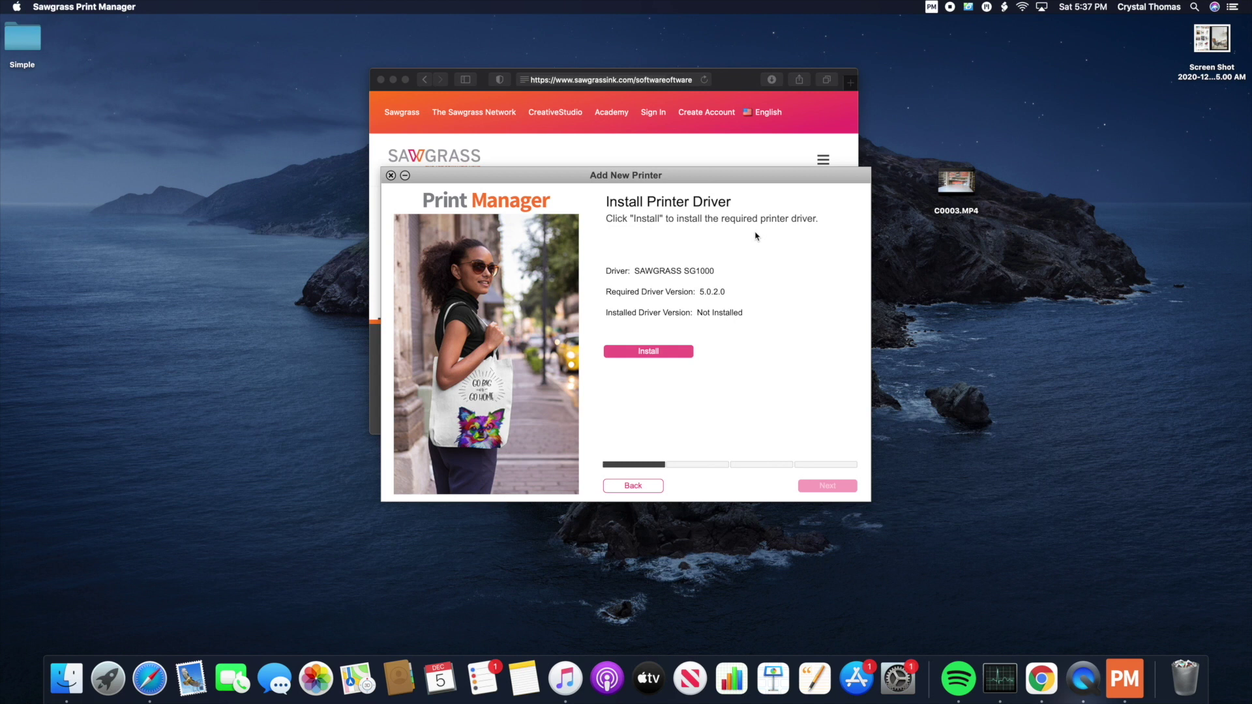
# Step: Run the SG1000 driver installer, agreeing to the licence and authorising with the password, then close it
pyautogui.click(655, 355)
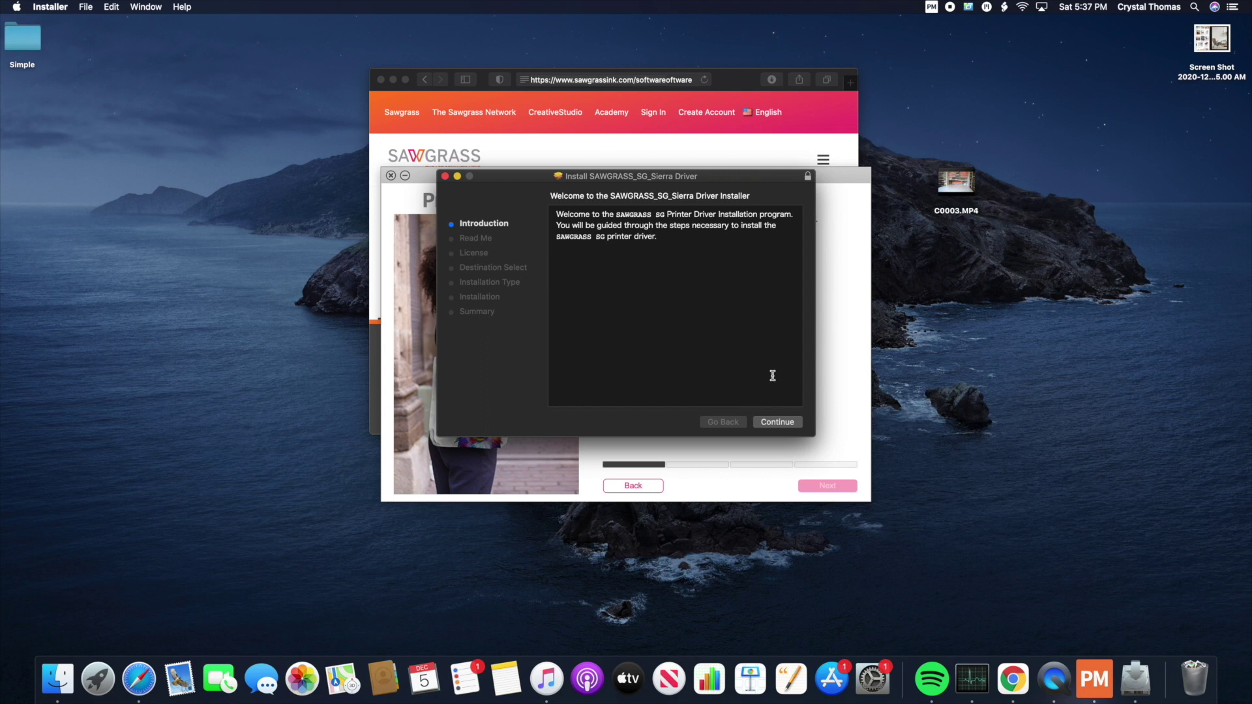
pyautogui.click(778, 423)
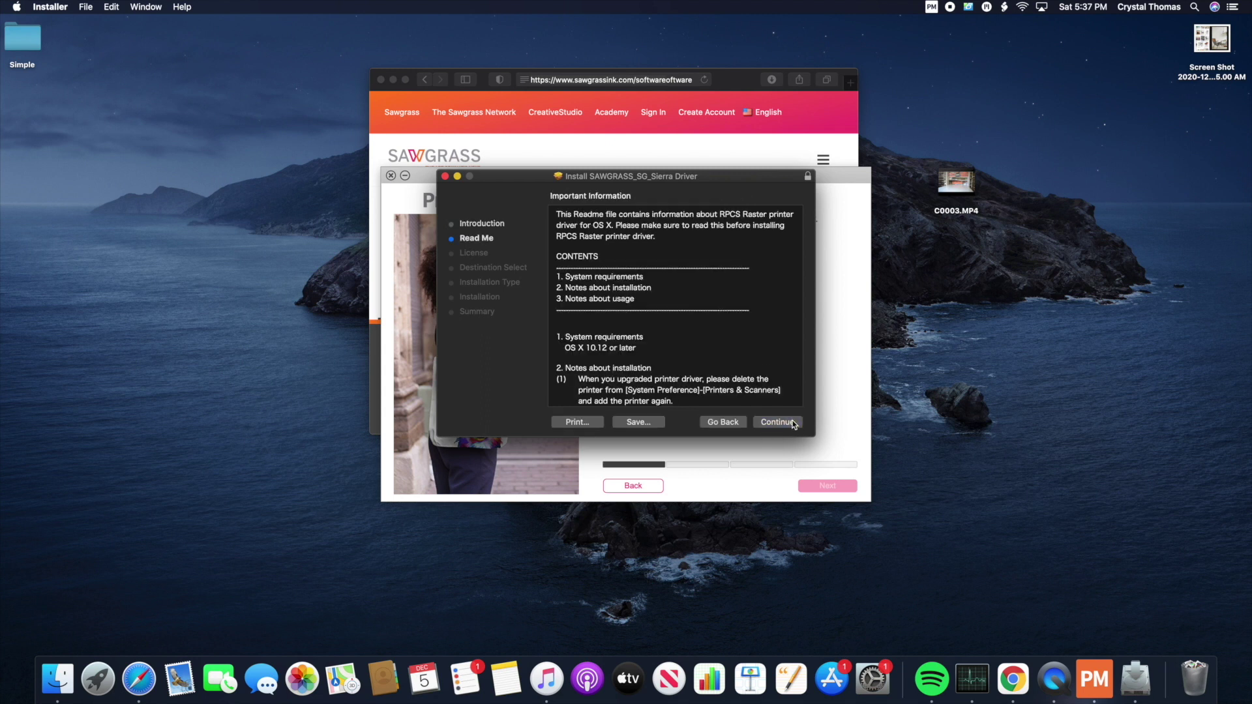
pyautogui.click(786, 425)
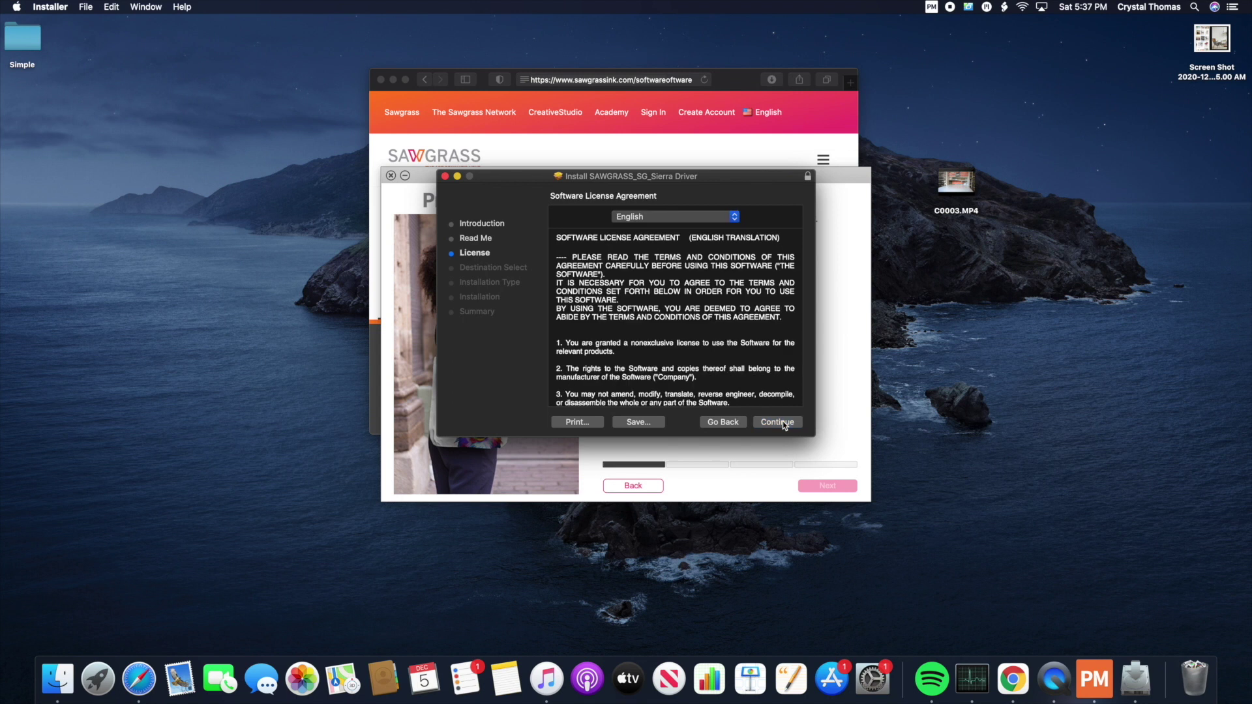
pyautogui.click(783, 423)
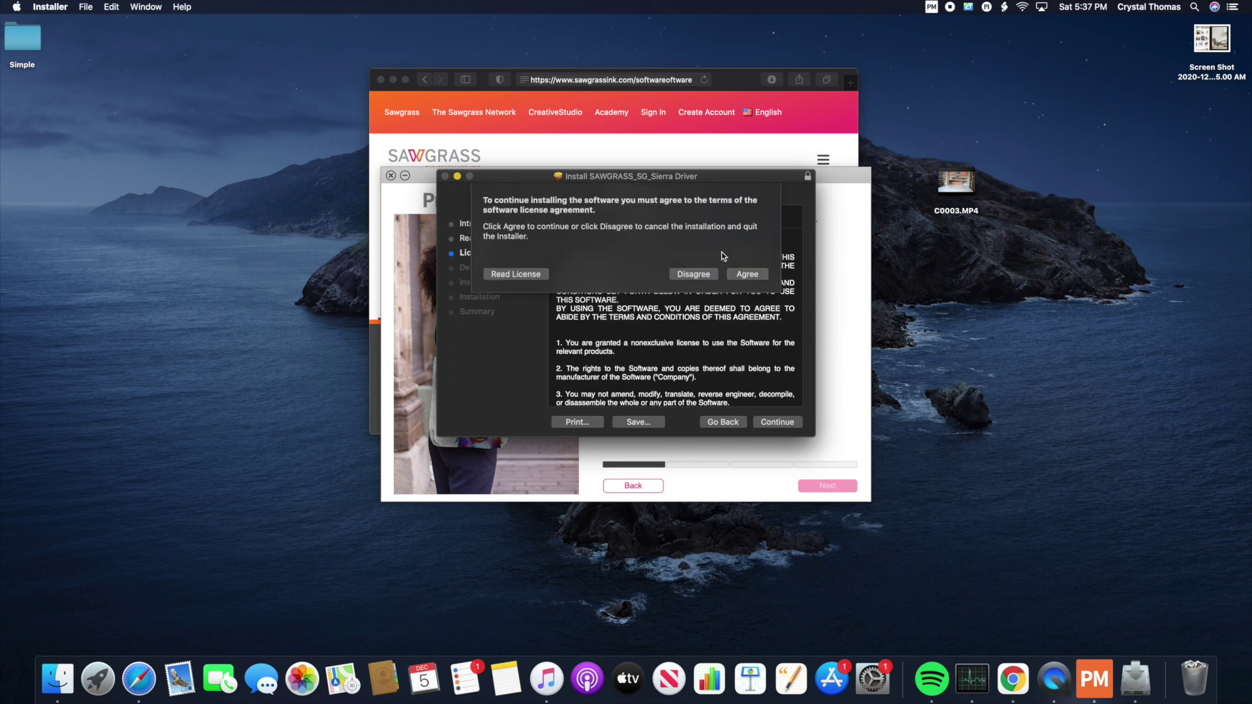
pyautogui.click(747, 274)
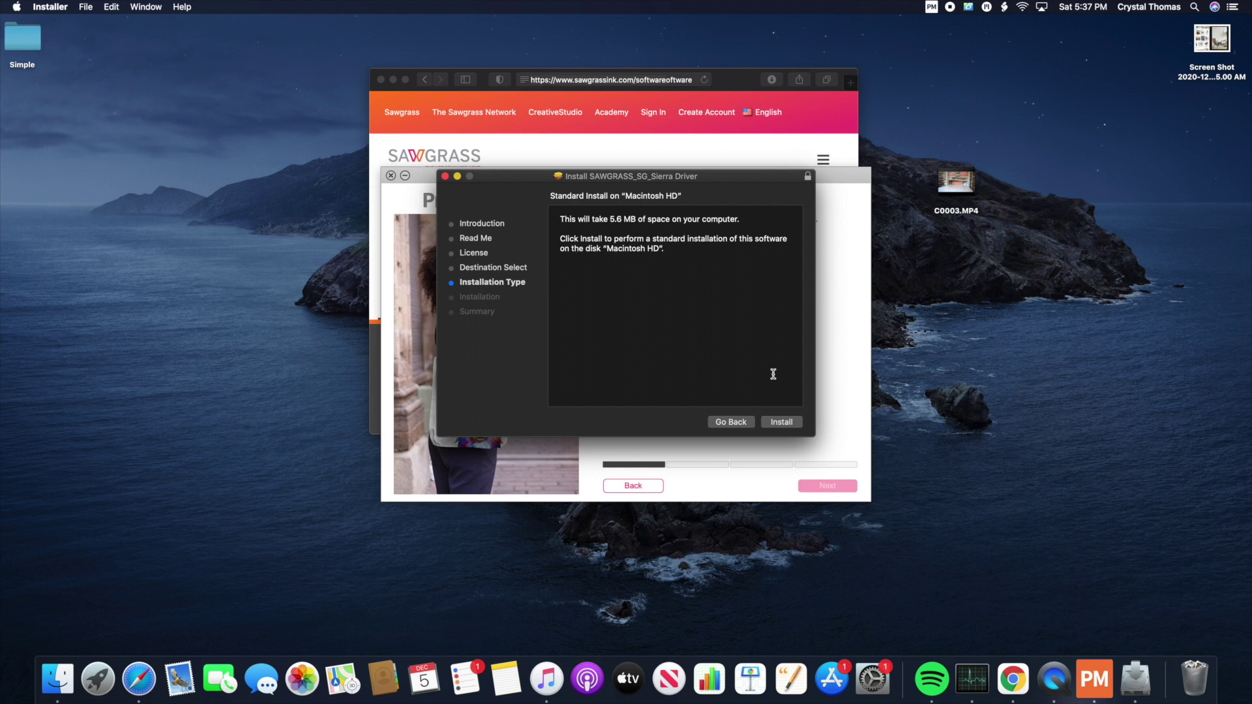
pyautogui.click(795, 424)
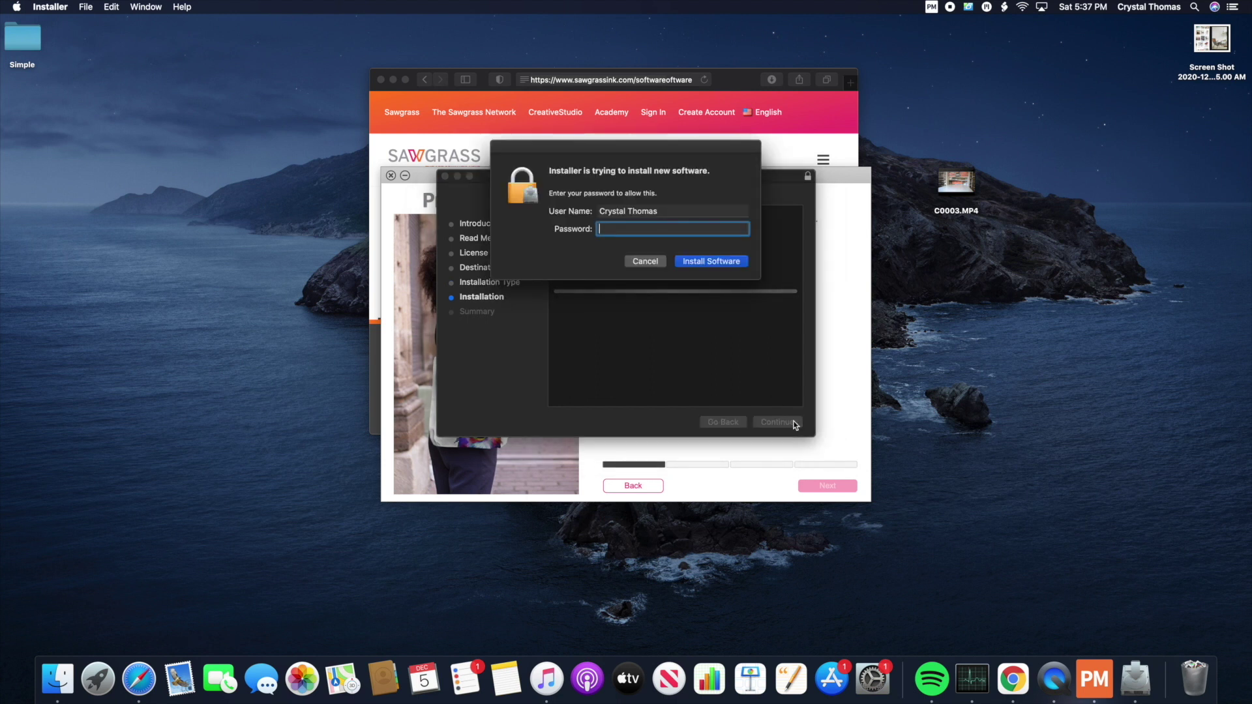
pyautogui.write('********')
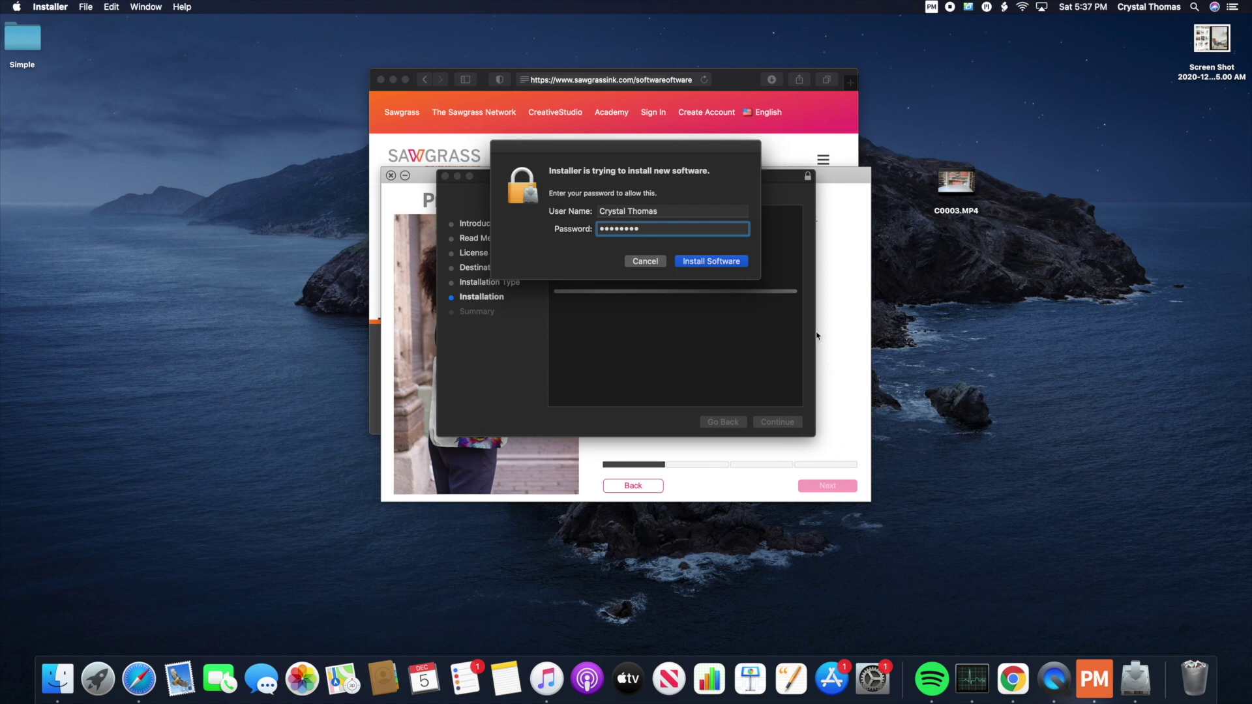
pyautogui.click(705, 264)
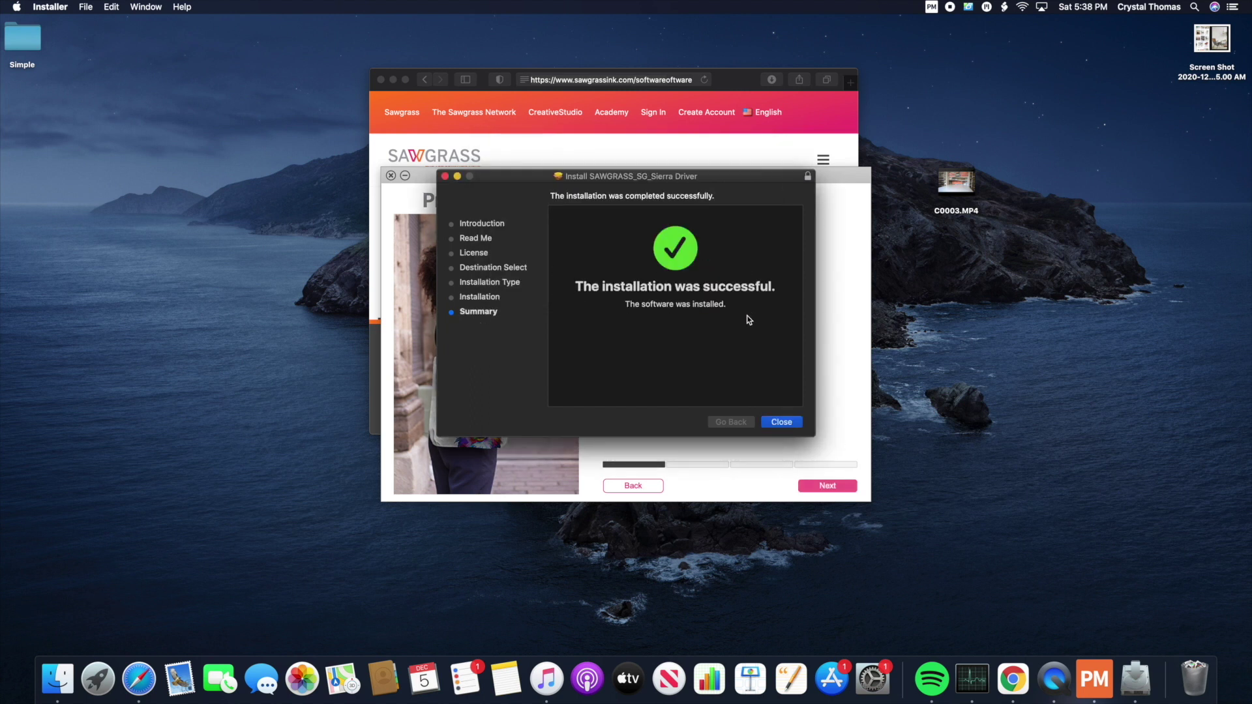
pyautogui.click(790, 424)
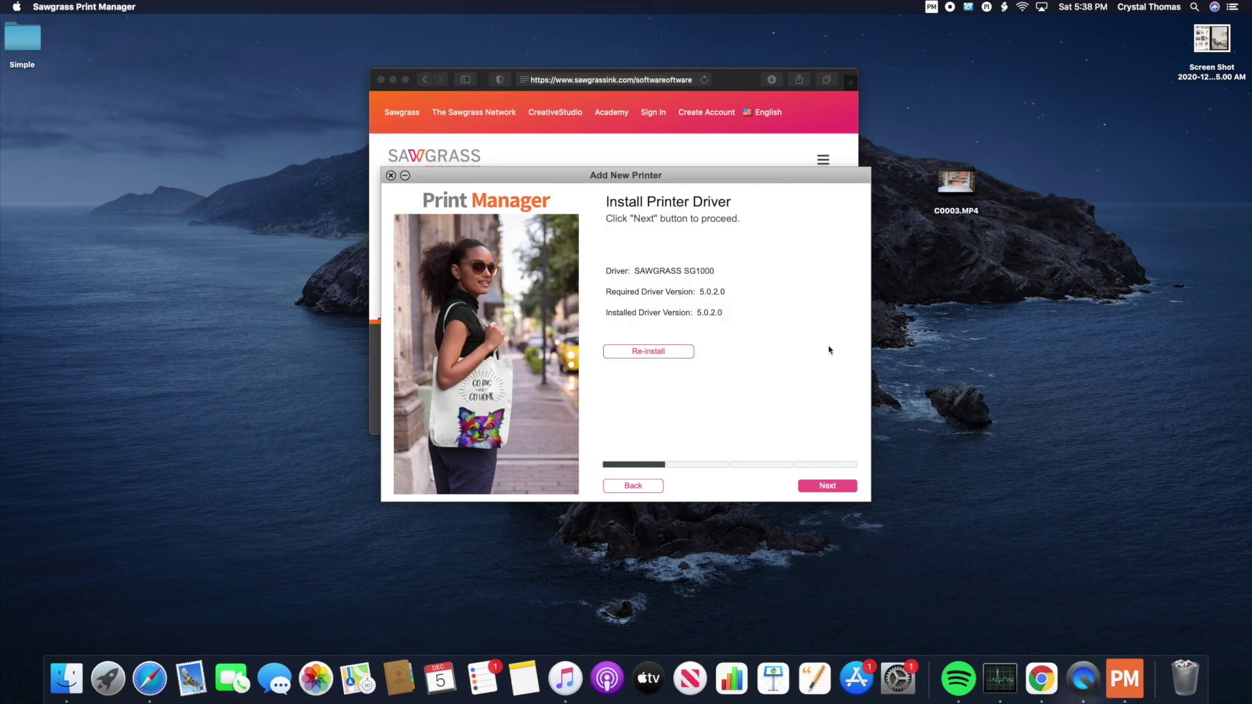
# Step: Choose the Wi-Fi connection, then launch Printers & Scanners from the Connect Printer step
pyautogui.click(826, 487)
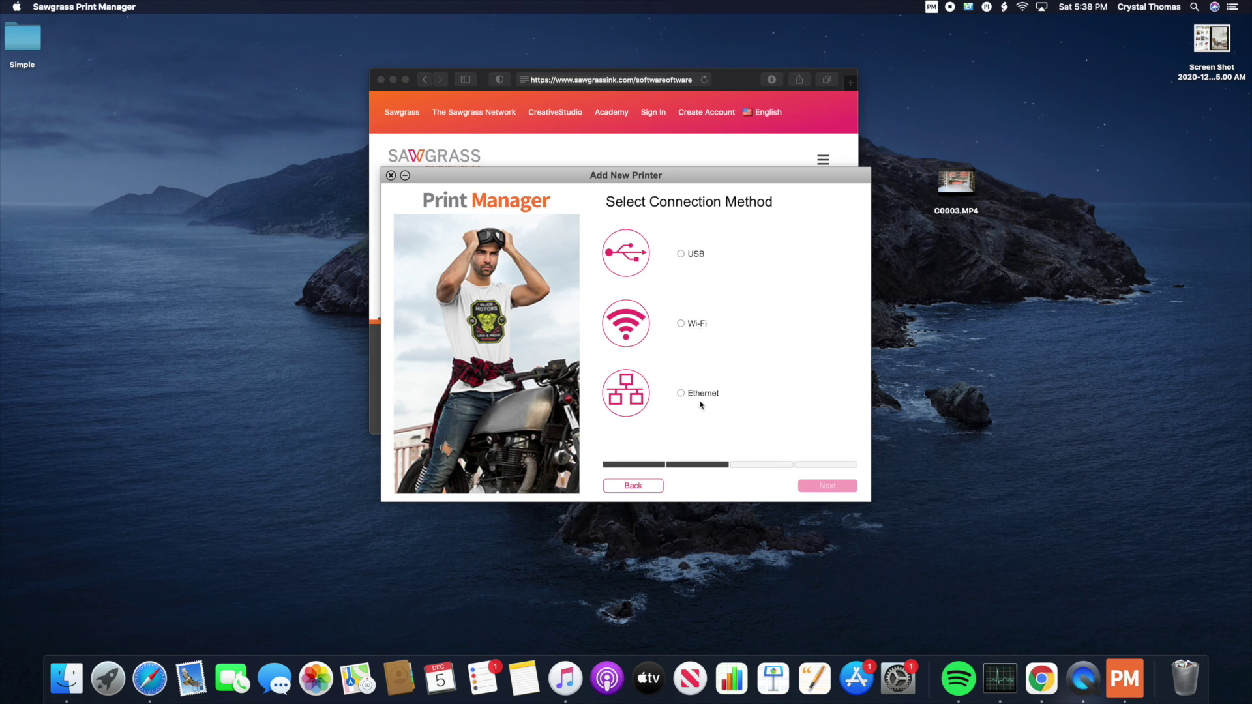
pyautogui.click(687, 325)
pyautogui.click(836, 487)
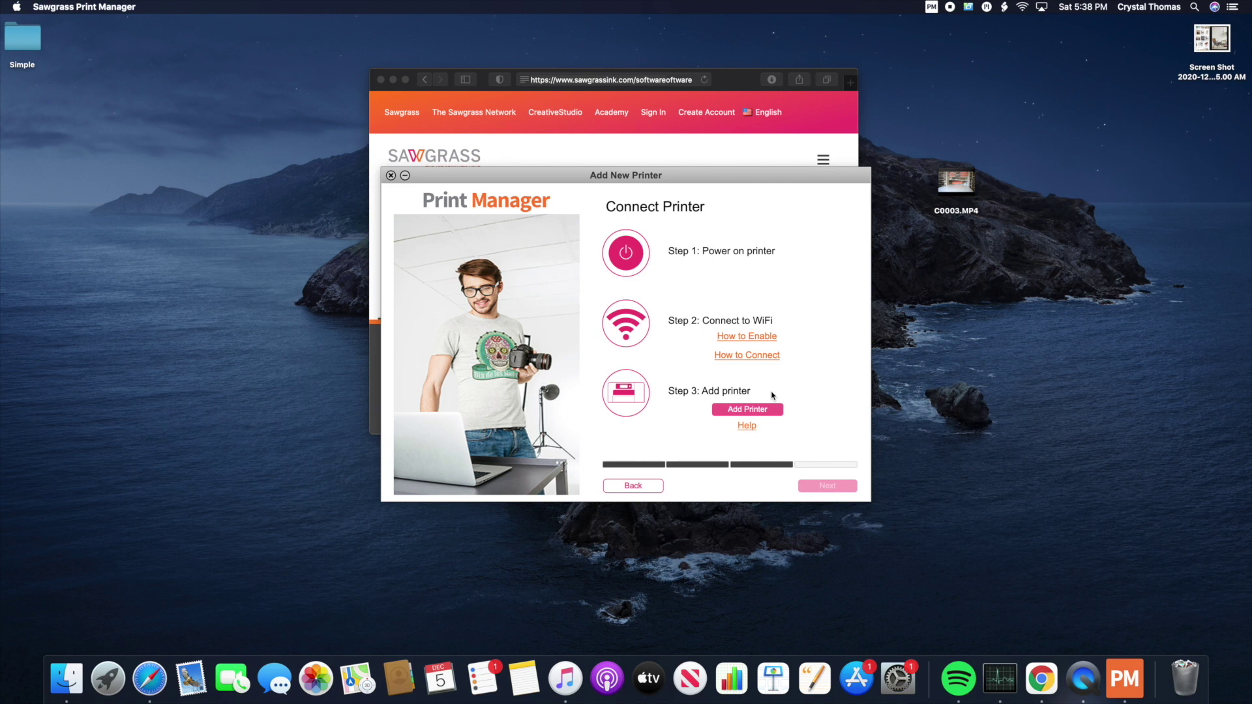
pyautogui.click(765, 410)
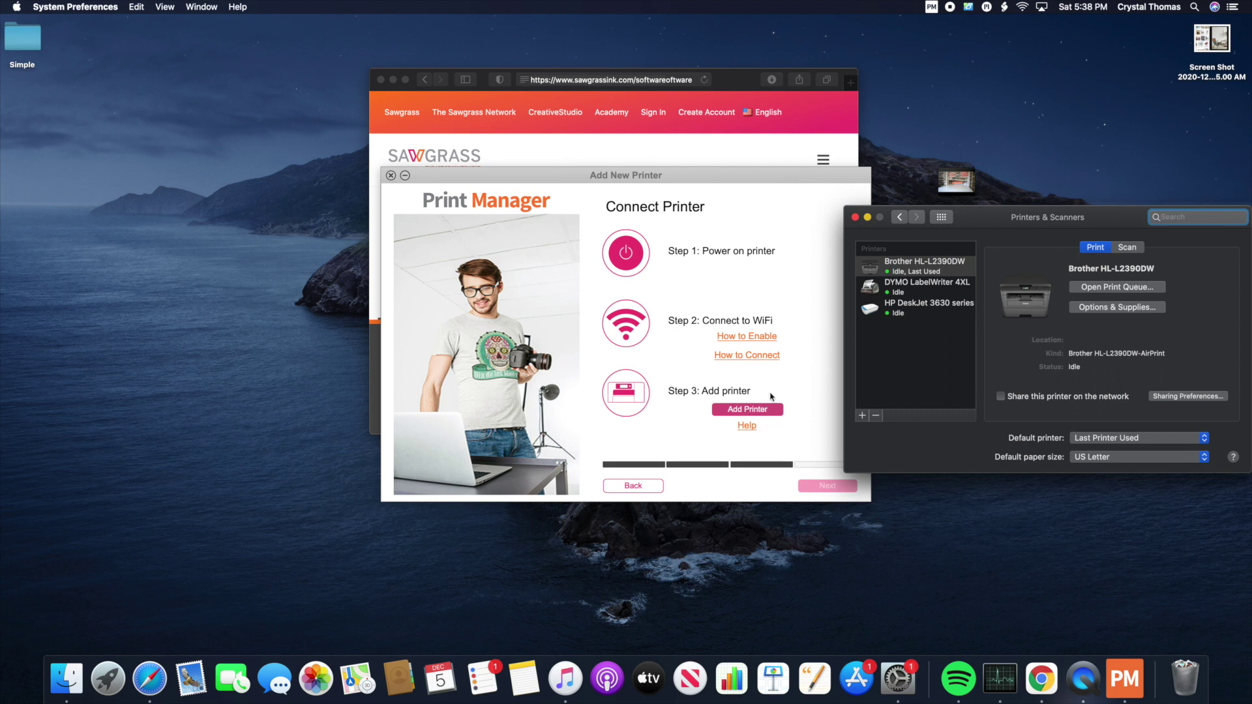
# Step: Add the discovered SAWGRASS SG1000 in Printers & Scanners, close it, and finish the Print Manager setup
pyautogui.click(758, 409)
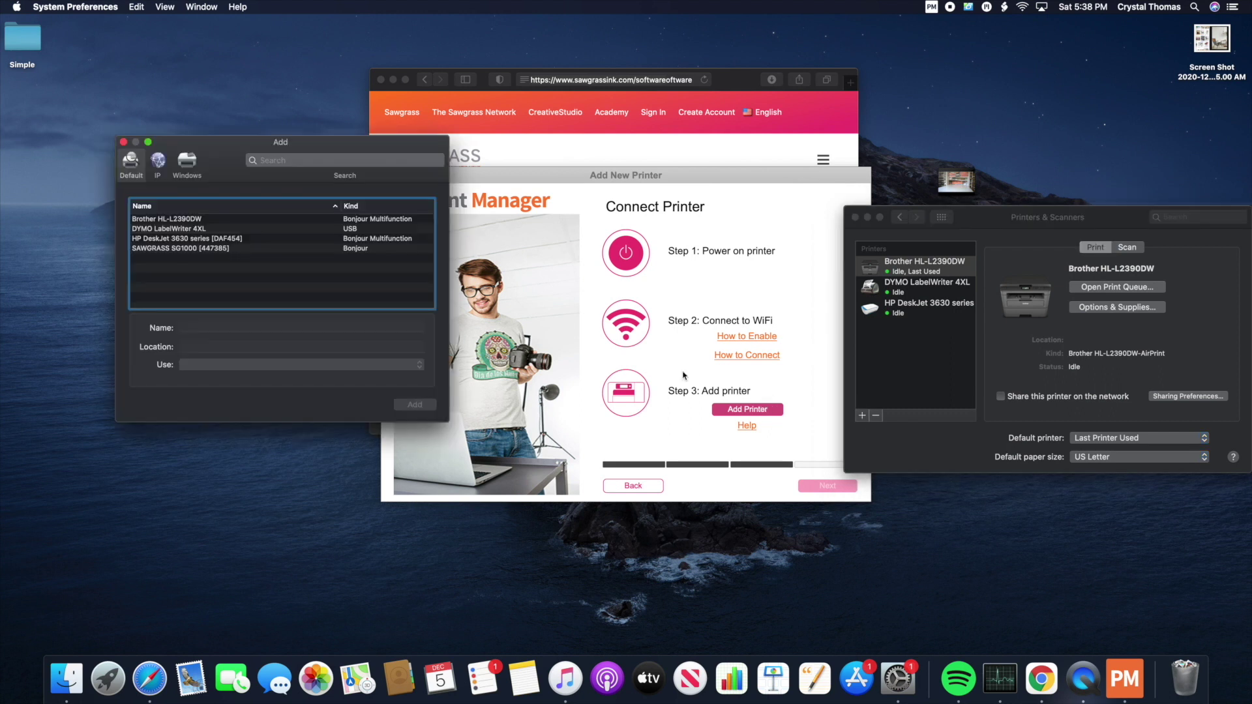
pyautogui.click(171, 249)
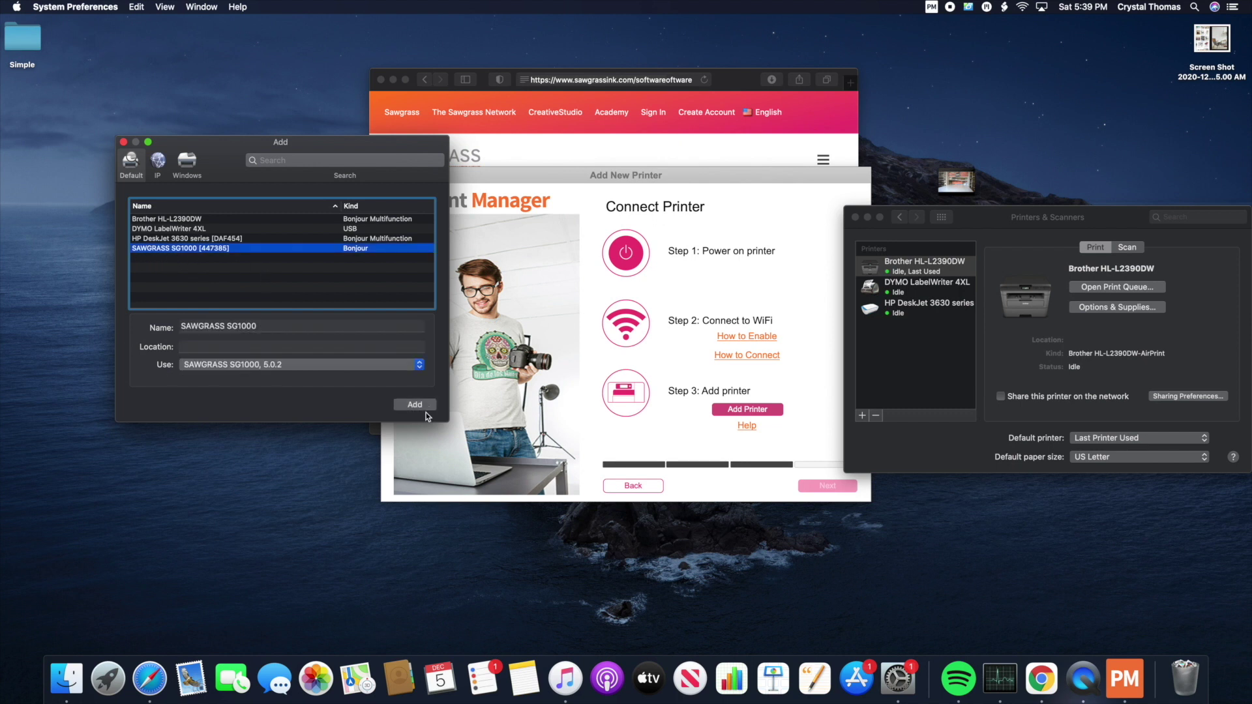
pyautogui.click(414, 405)
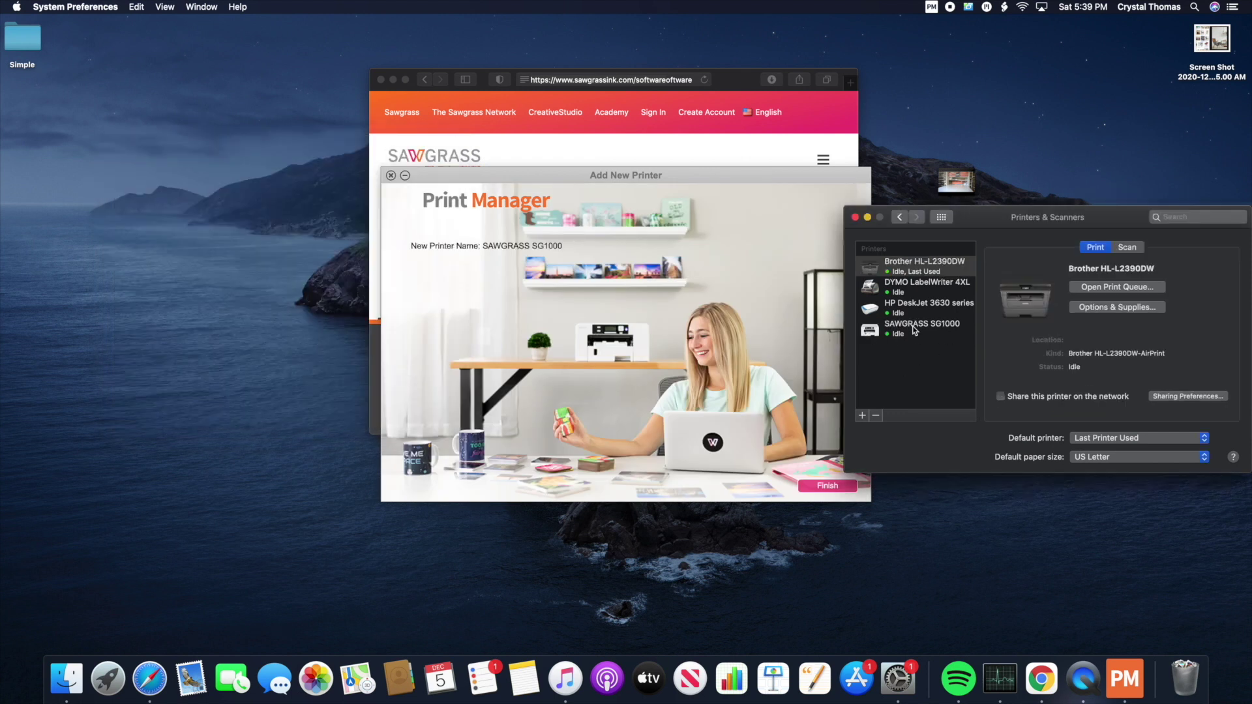
pyautogui.click(856, 219)
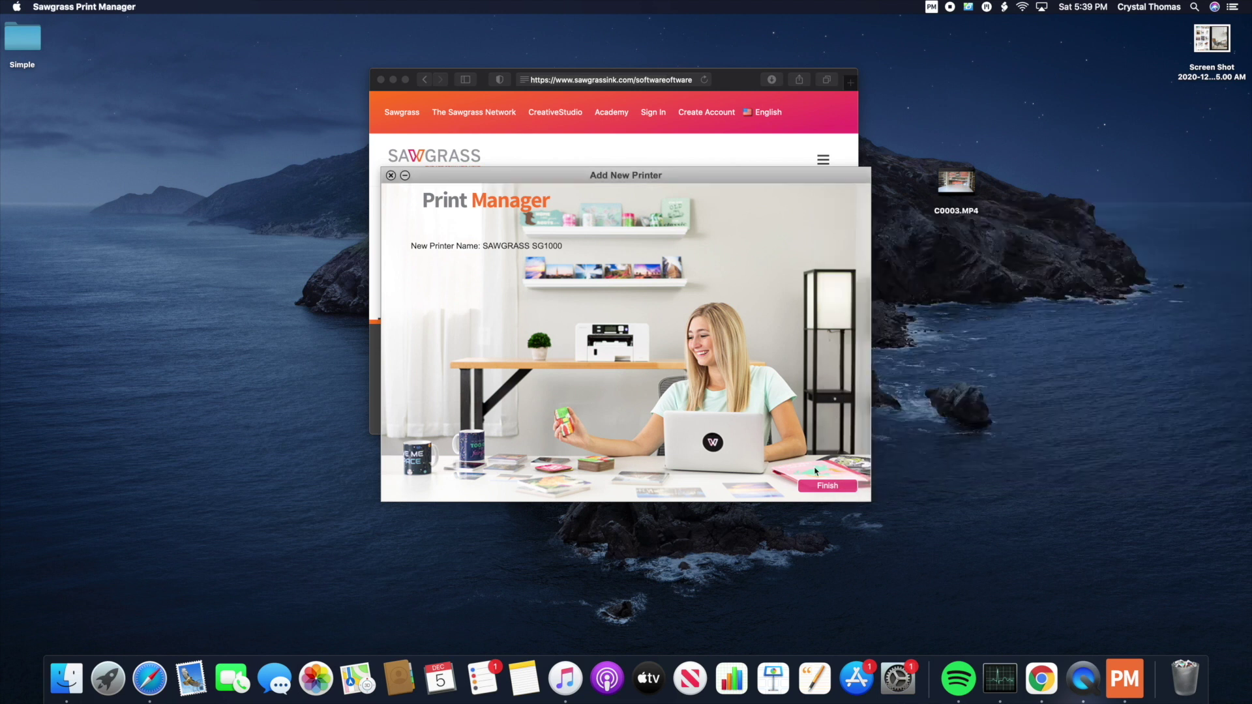
pyautogui.click(826, 486)
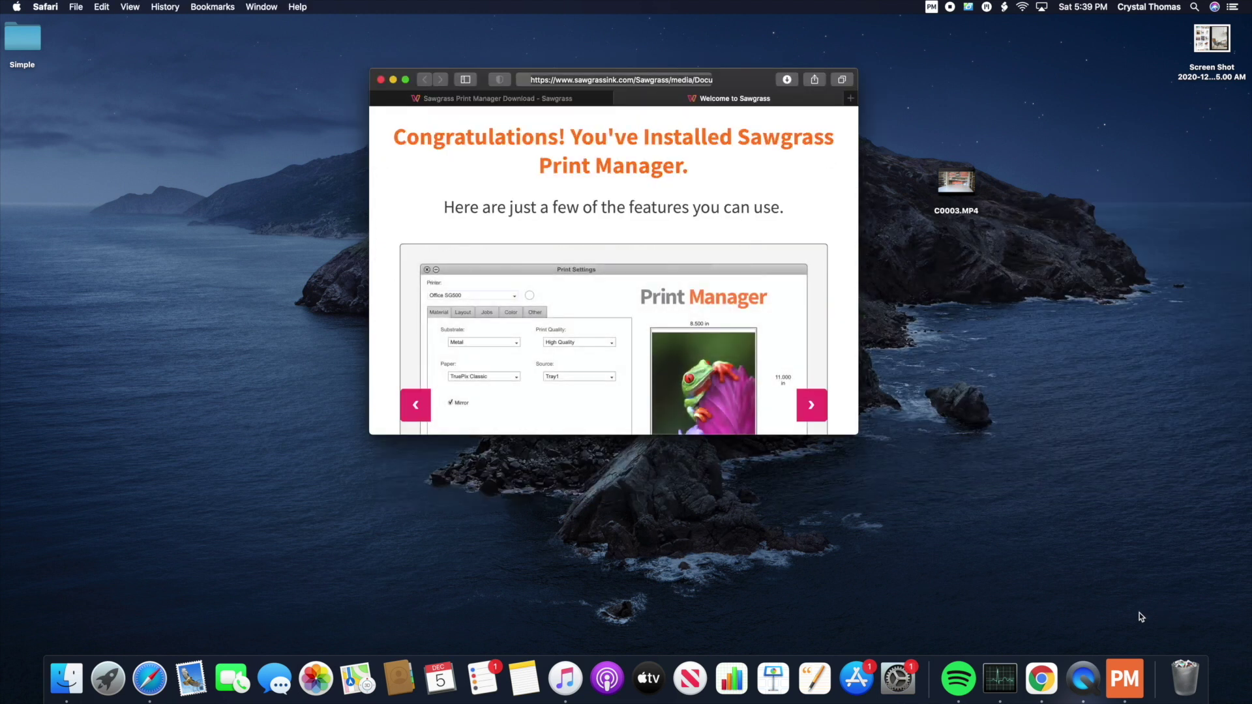